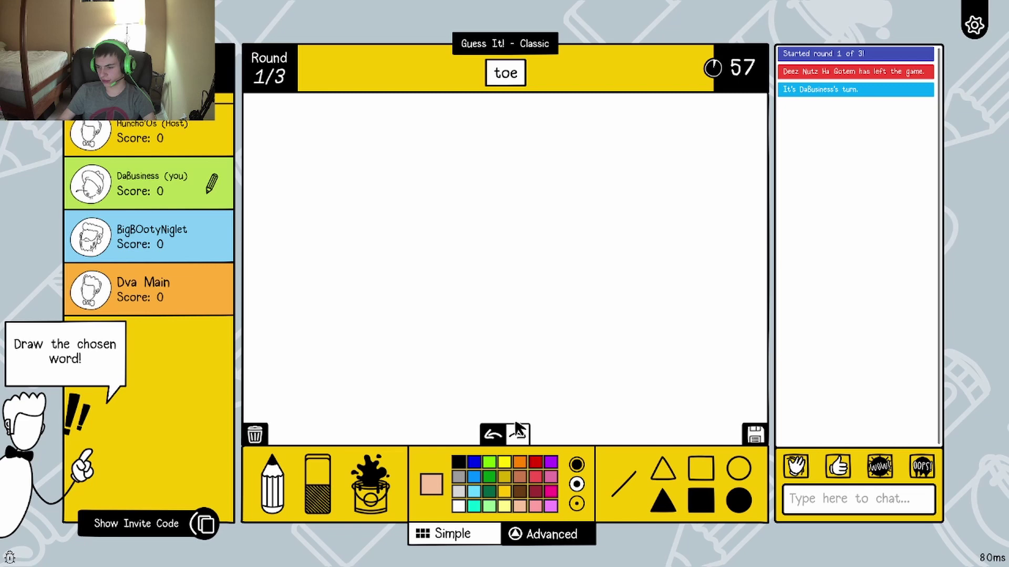
# Draw a peach foot outline, then add grey nails on three toes
pyautogui.moveTo(426, 424)
pyautogui.mouseDown()
pyautogui.moveTo(423, 366)
pyautogui.moveTo(524, 261)
pyautogui.moveTo(572, 253)
pyautogui.moveTo(597, 211)
pyautogui.moveTo(686, 277)
pyautogui.moveTo(694, 443)
pyautogui.mouseUp()
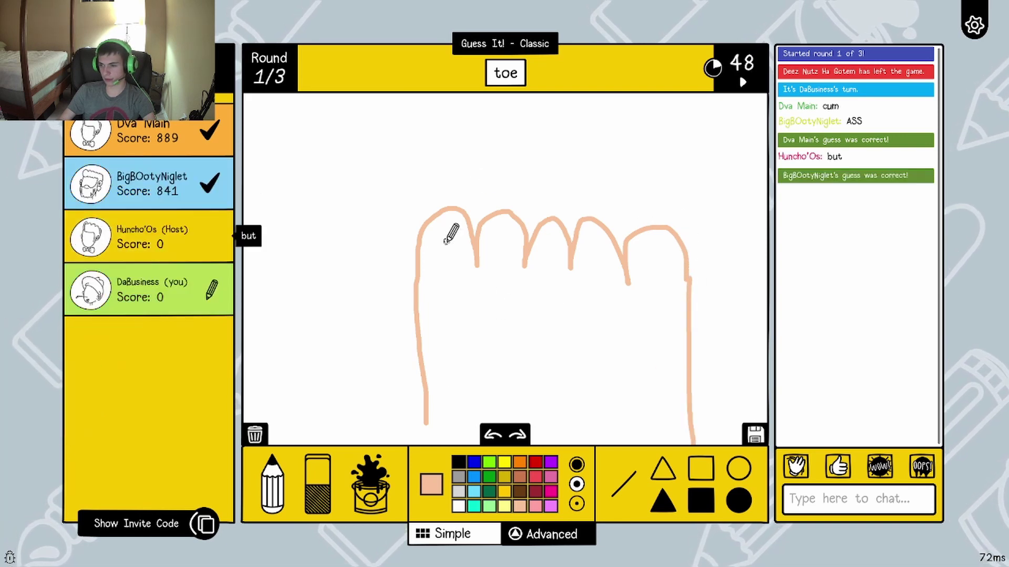
pyautogui.click(458, 490)
pyautogui.moveTo(439, 244); pyautogui.dragTo(446, 231)
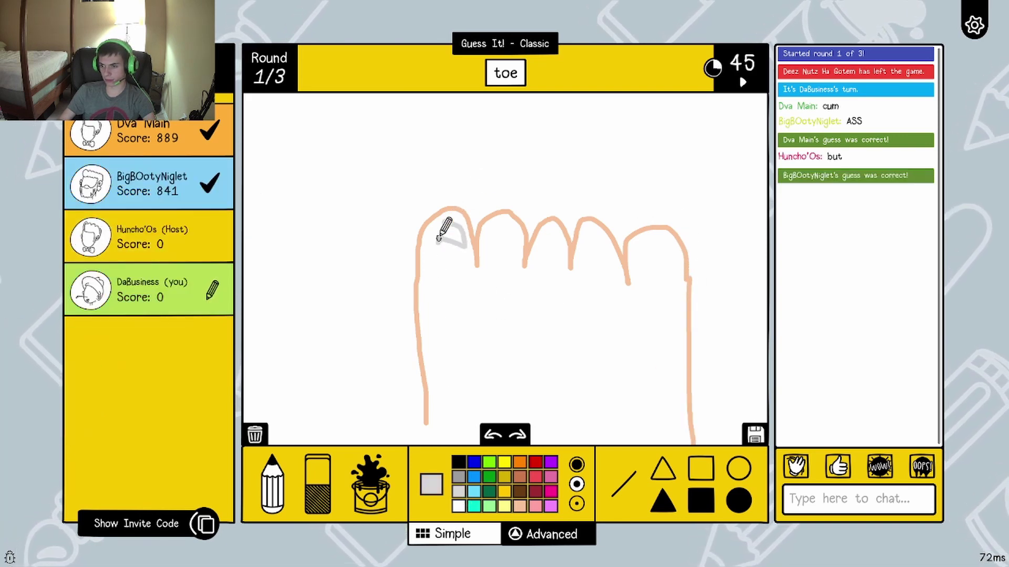
pyautogui.moveTo(499, 251)
pyautogui.mouseDown()
pyautogui.moveTo(497, 224)
pyautogui.moveTo(514, 249)
pyautogui.mouseUp()
pyautogui.moveTo(544, 257)
pyautogui.mouseDown()
pyautogui.moveTo(535, 242)
pyautogui.moveTo(560, 244)
pyautogui.mouseUp()
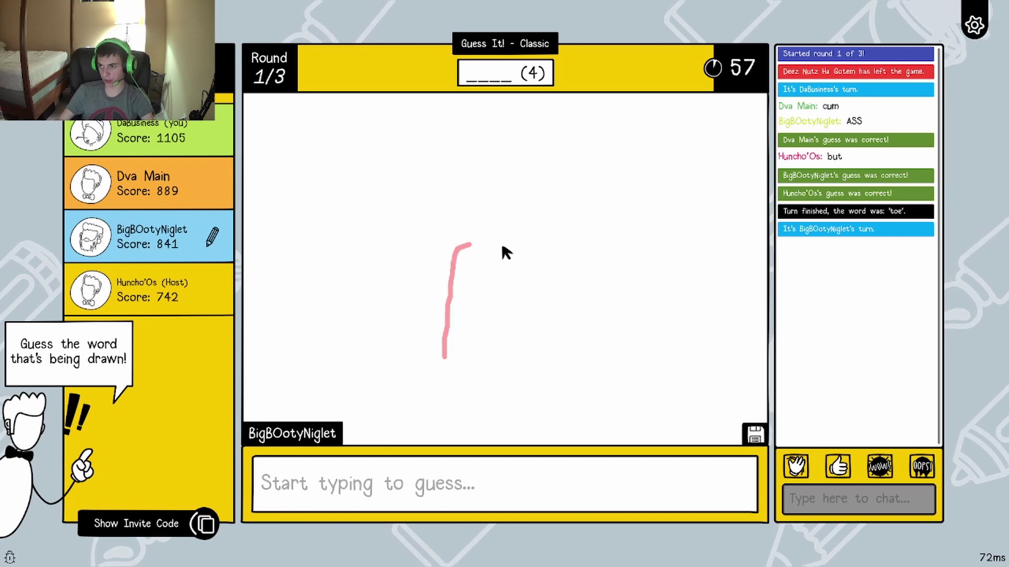
# Submit the guesses 'dick', 'toad' and 'head' for the four-letter word
pyautogui.click(440, 484)
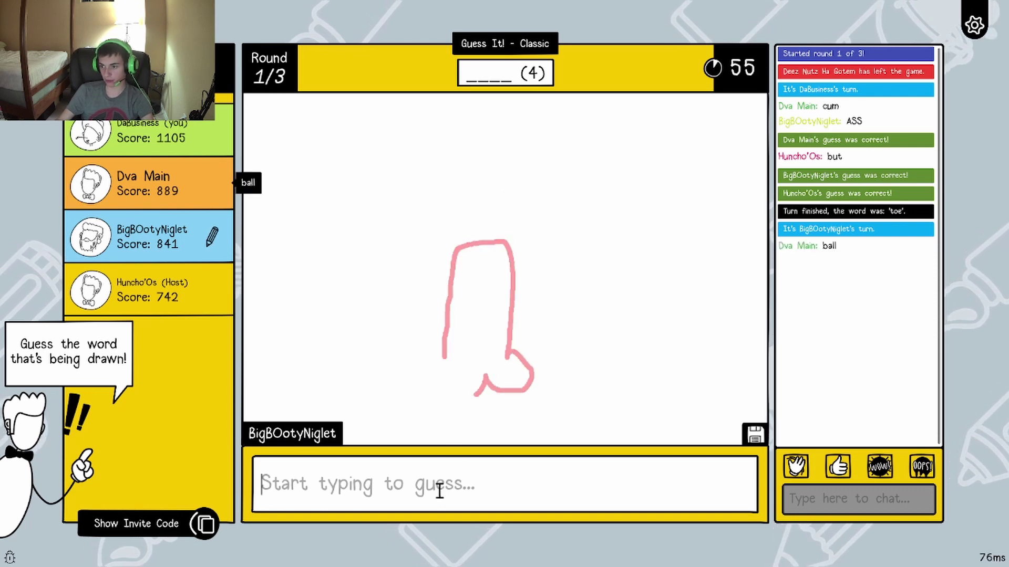
pyautogui.write('dick')
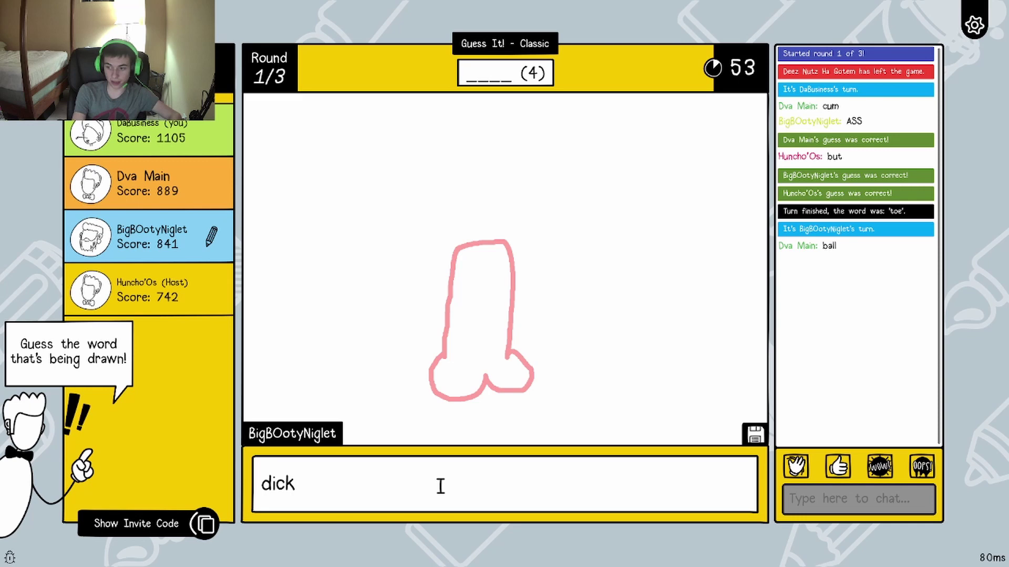
pyautogui.press('Return')
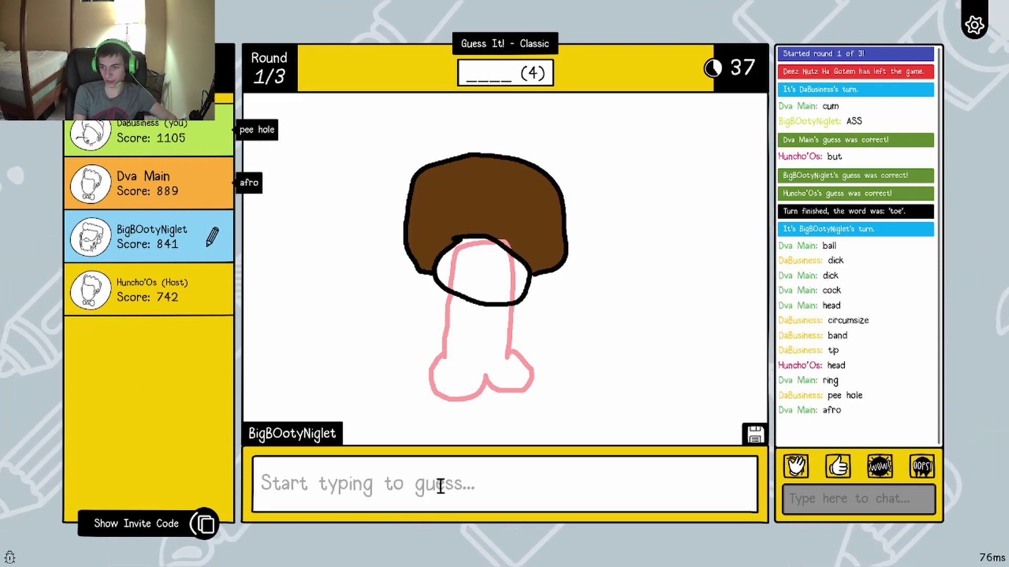
pyautogui.write('toad')
pyautogui.press('Return')
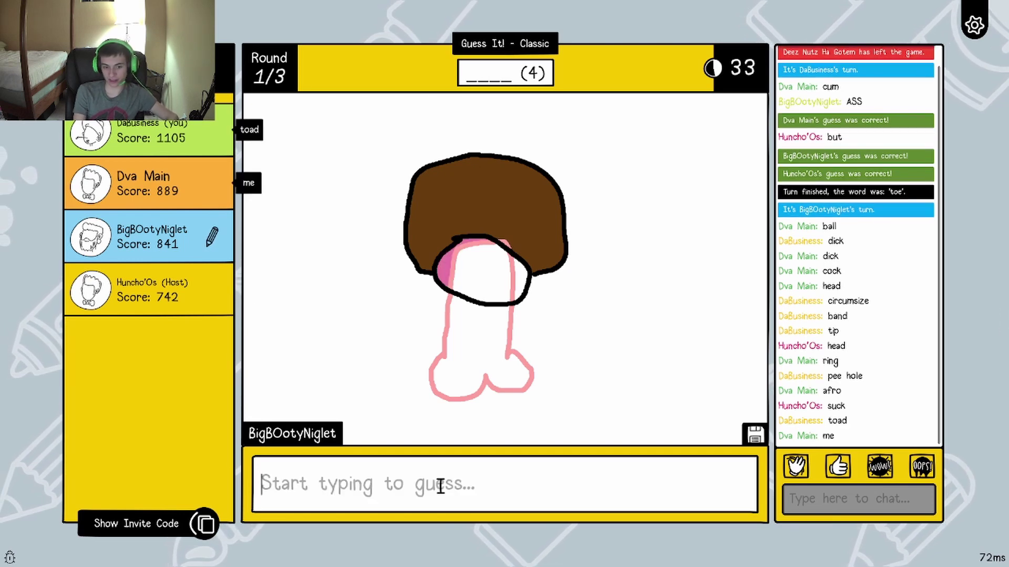
pyautogui.write('head')
pyautogui.press('Return')
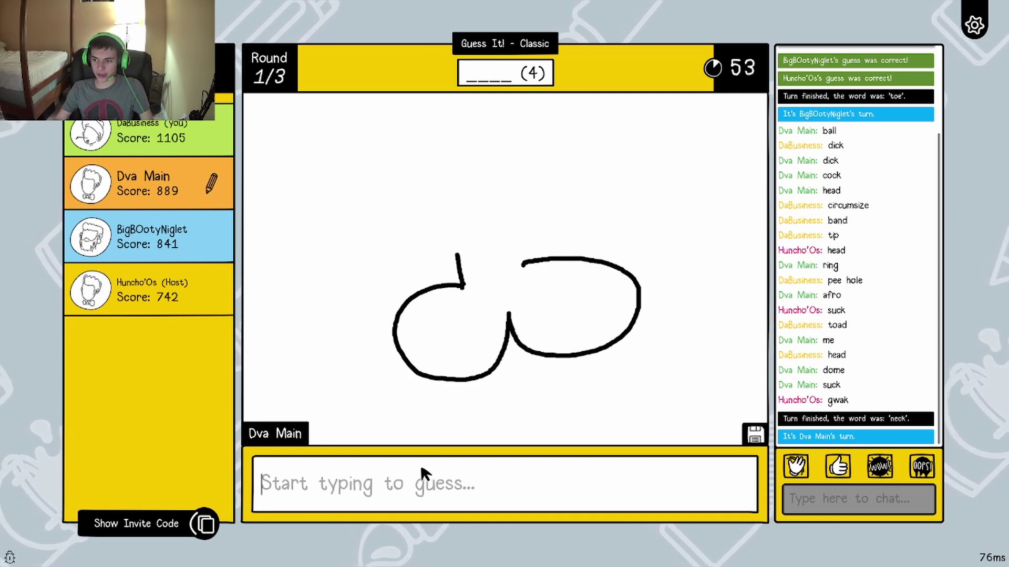
pyautogui.write('dick')
# Submit the guesses 'dick' and 'jack', then the correct 'hand'
pyautogui.press('Return')
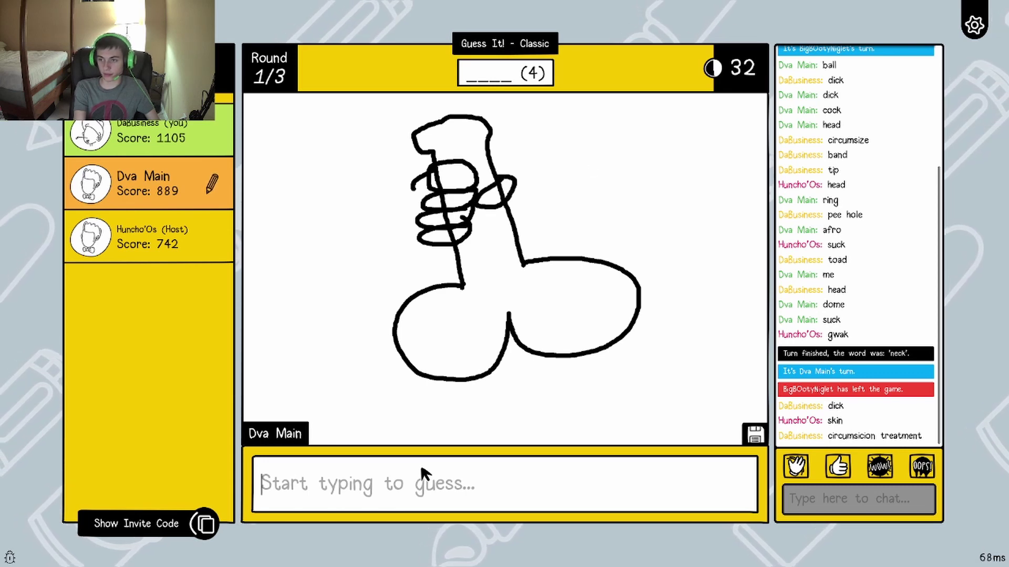
pyautogui.write('jack')
pyautogui.press('Return')
pyautogui.write('hand')
pyautogui.press('Return')
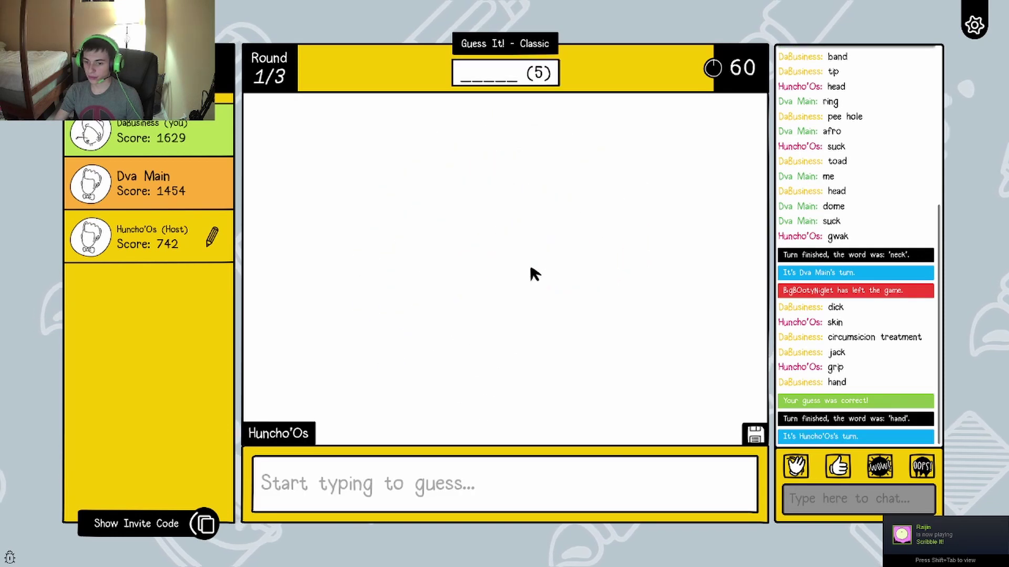
# Reveal the game's invite code and submit the guess 'sperm'
pyautogui.click(165, 520)
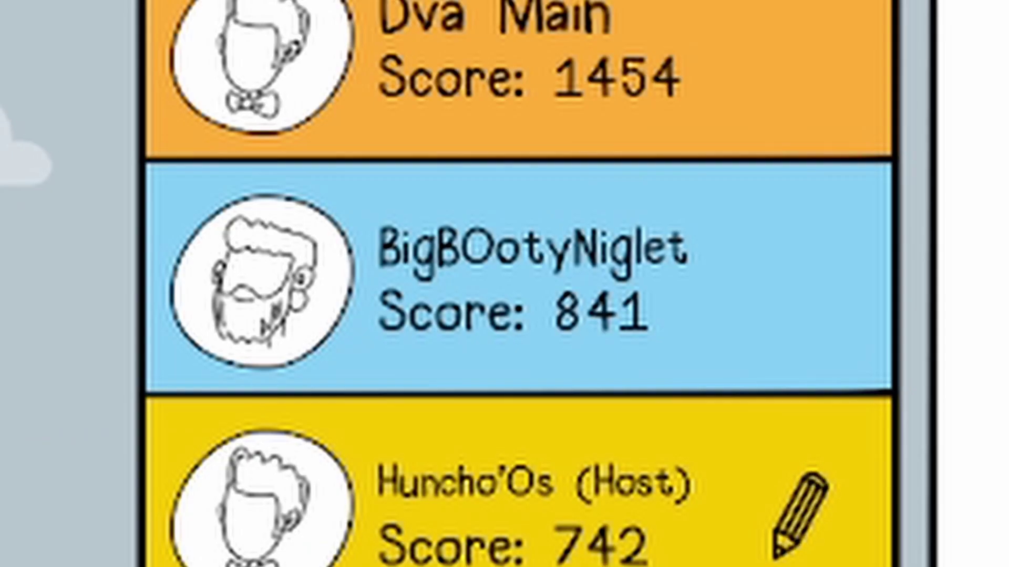
pyautogui.write('sperm')
pyautogui.press('Return')
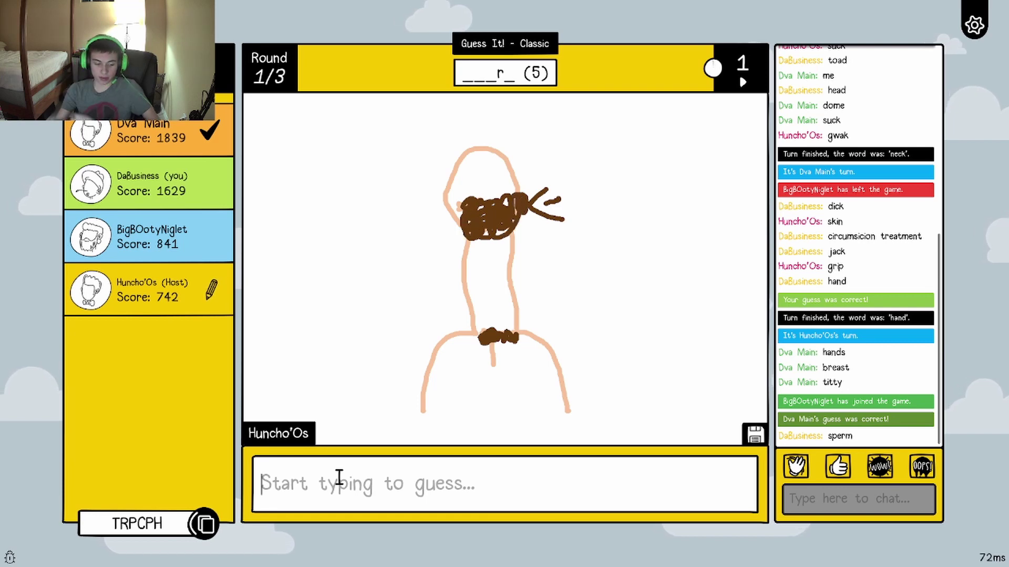
pyautogui.write('h')
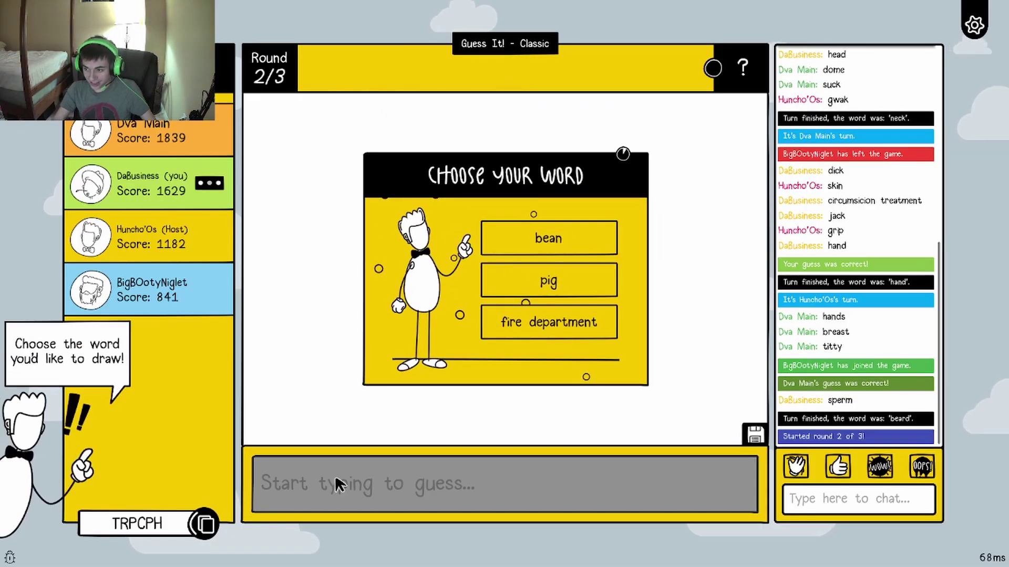
# Choose 'pig' as the word and erase the first peach pig outline
pyautogui.click(562, 294)
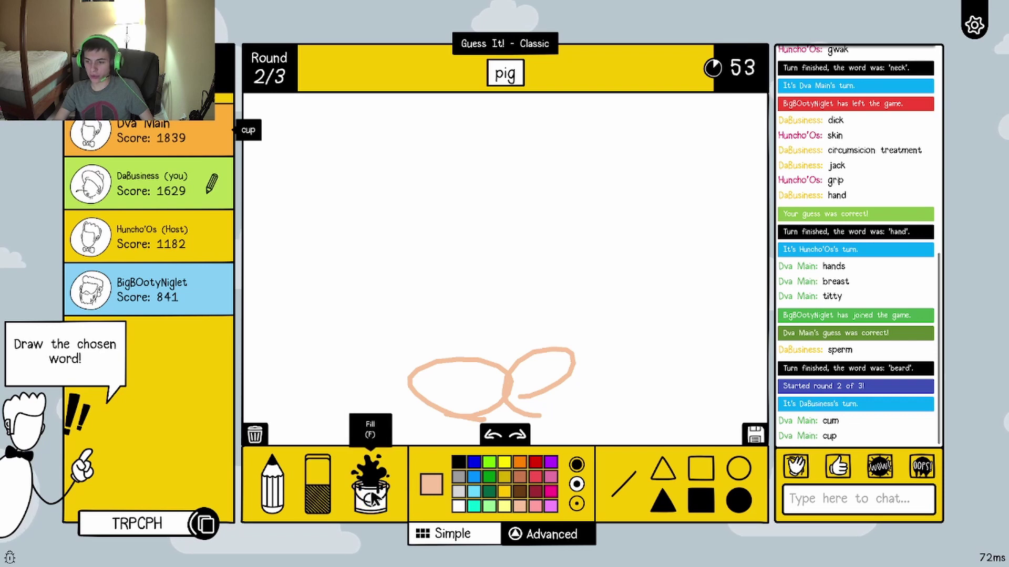
pyautogui.click(319, 484)
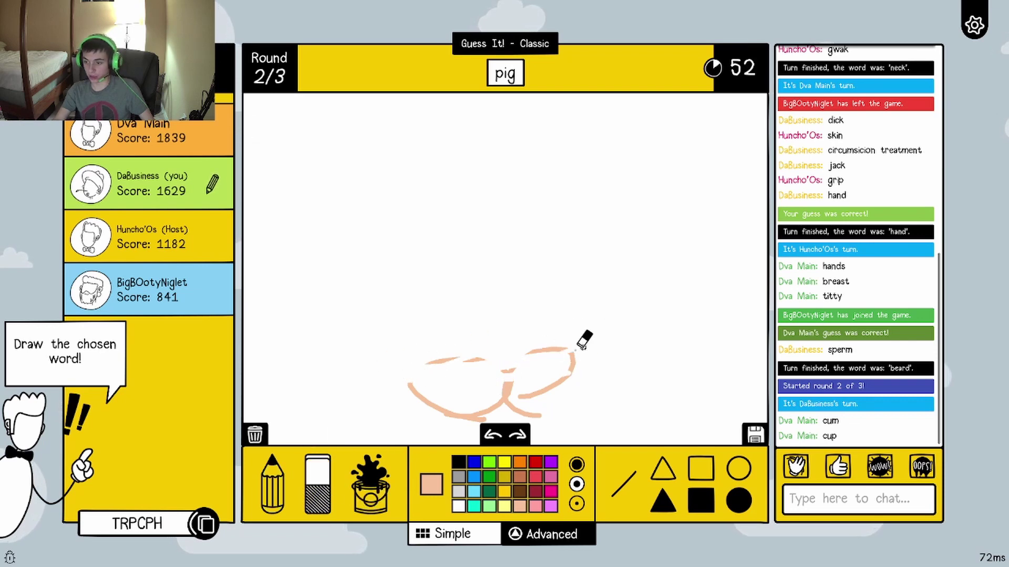
pyautogui.moveTo(581, 338); pyautogui.dragTo(431, 398)
pyautogui.moveTo(587, 391); pyautogui.dragTo(461, 396)
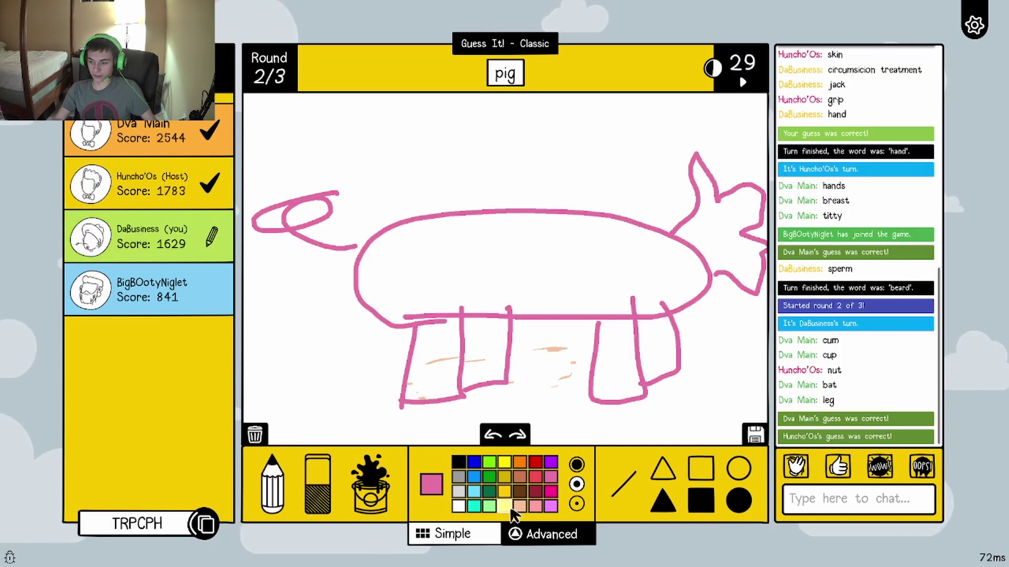
# Draw peach shapes at the pig's left end and add black marks nearby
pyautogui.click(521, 505)
pyautogui.moveTo(283, 272)
pyautogui.mouseDown()
pyautogui.moveTo(272, 281)
pyautogui.moveTo(287, 252)
pyautogui.moveTo(358, 256)
pyautogui.moveTo(378, 277)
pyautogui.mouseUp()
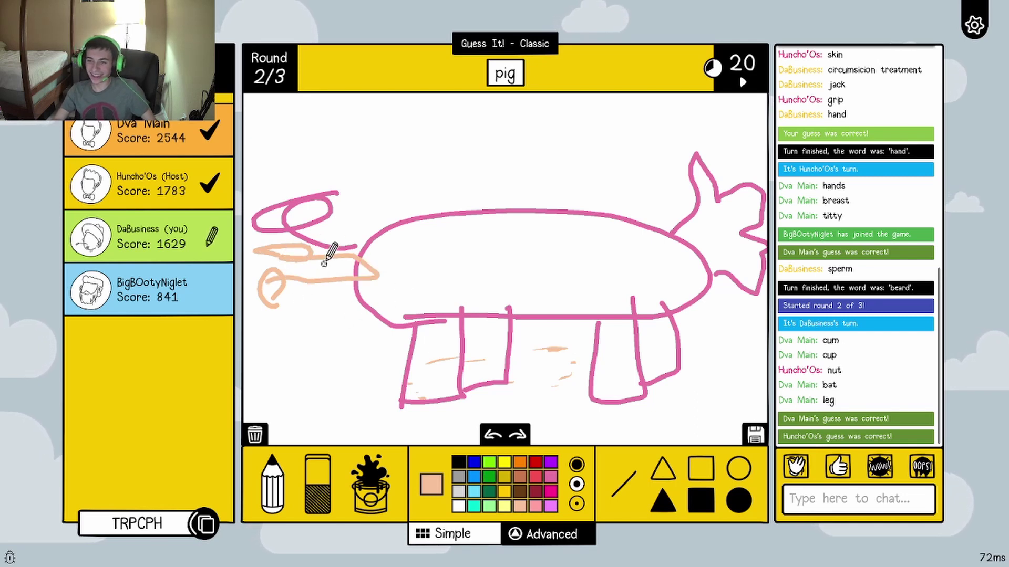
pyautogui.click(458, 463)
pyautogui.moveTo(313, 235); pyautogui.dragTo(341, 247)
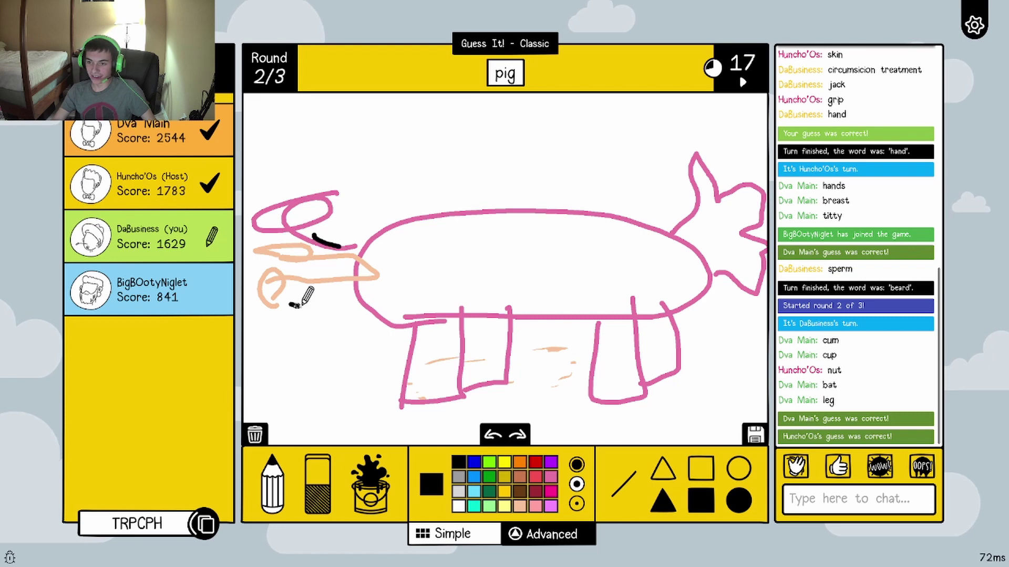
pyautogui.moveTo(289, 303); pyautogui.dragTo(351, 309)
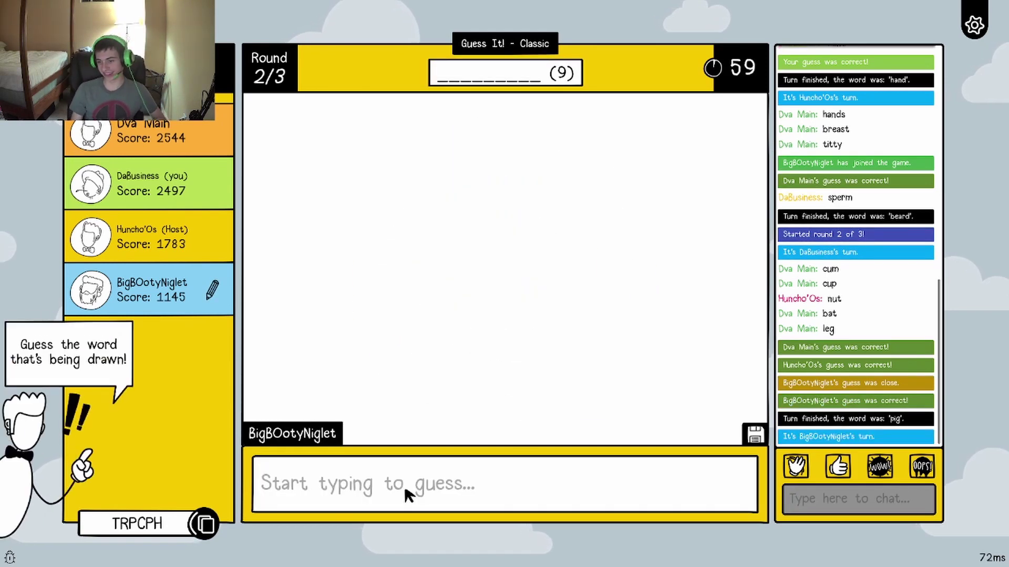
pyautogui.write('broccoli')
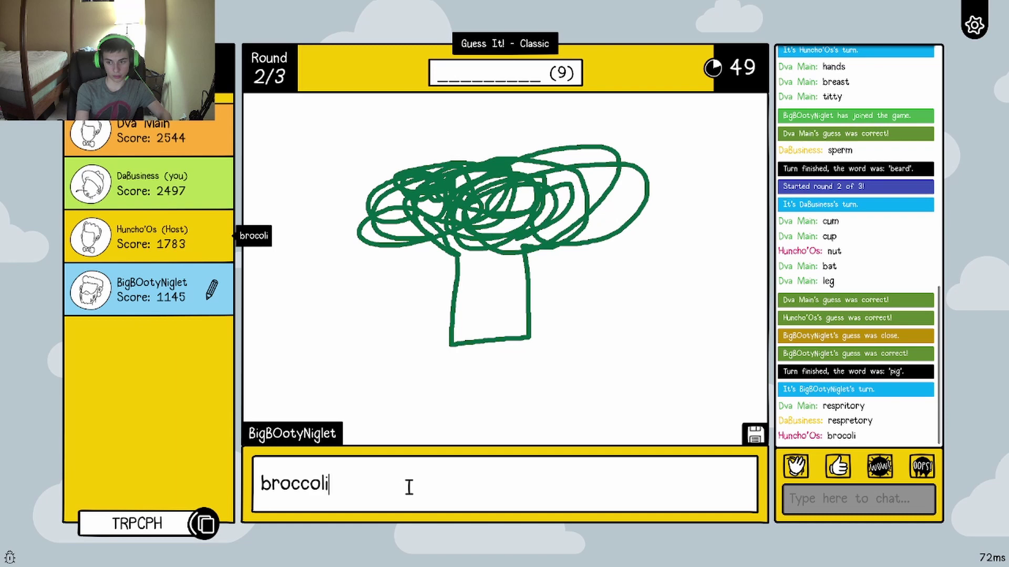
# Submit 'broccoli' as the first guess for the nine-letter word
pyautogui.press('Return')
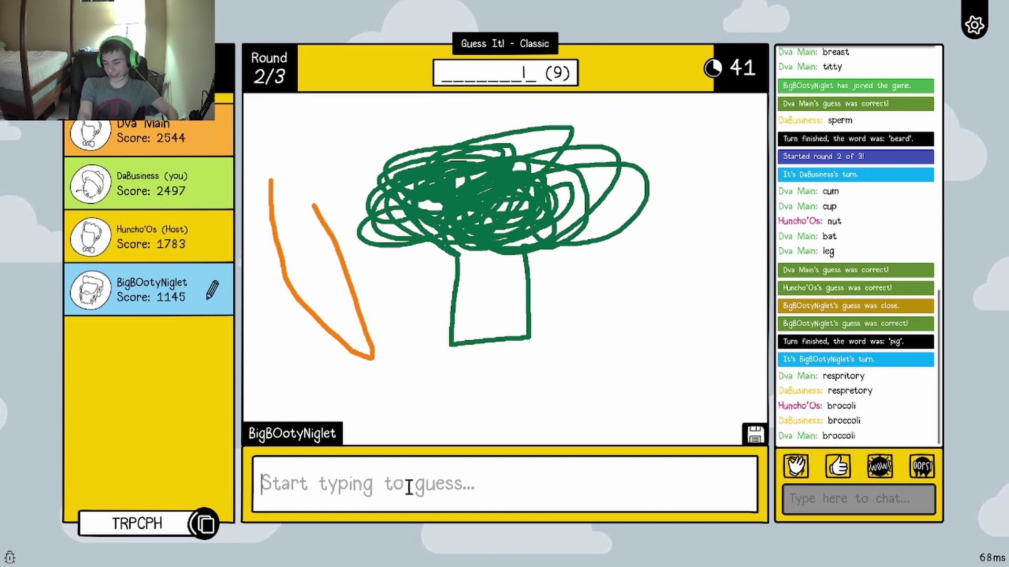
pyautogui.write('vege')
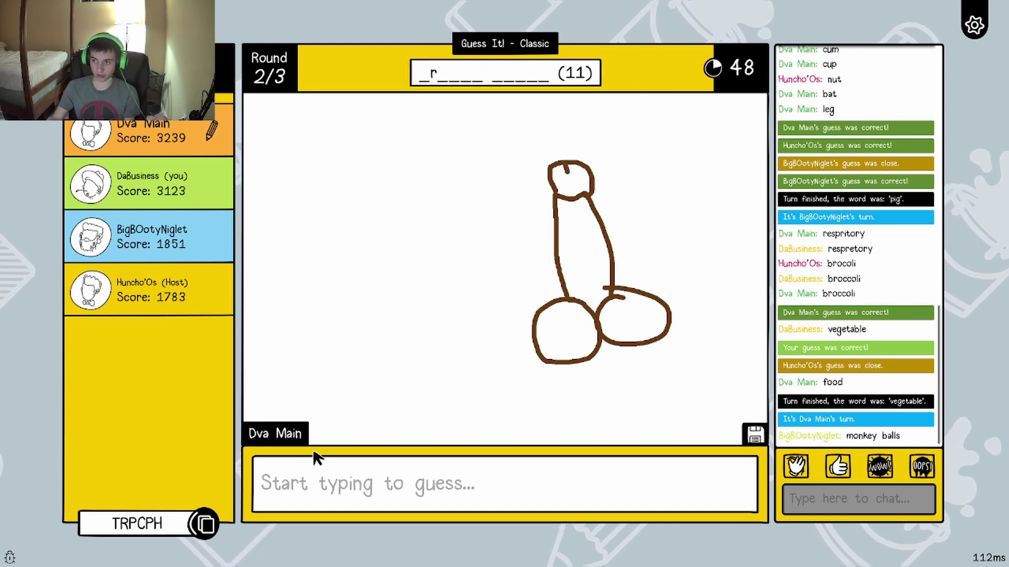
pyautogui.write('monkey dick')
# Guess 'monkey dick', fix typos, then submit the correct 'french fries'
pyautogui.press('Return')
pyautogui.write('h')
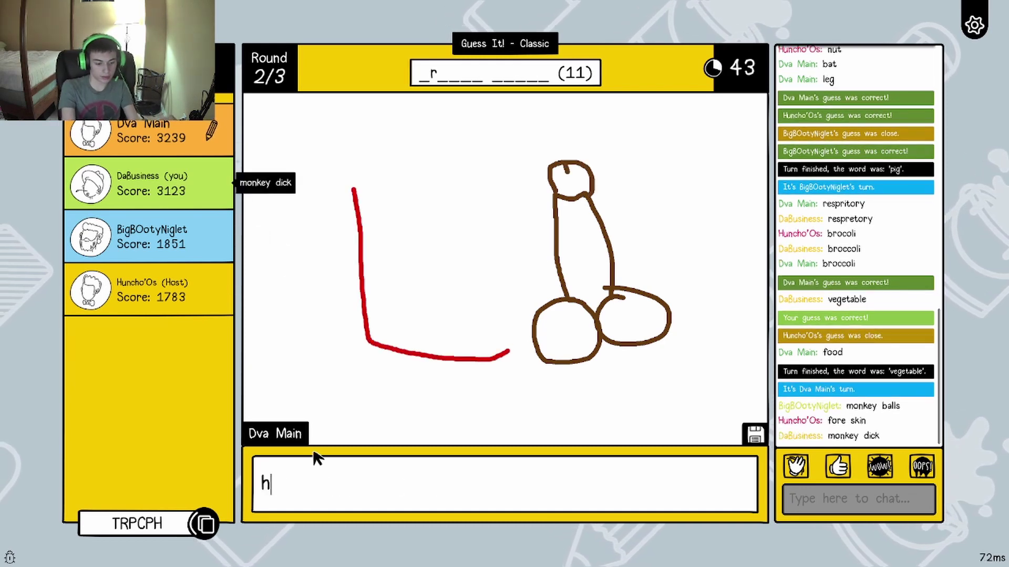
pyautogui.write('oe')
pyautogui.press('BackSpace')
pyautogui.write('r')
pyautogui.press('BackSpace')
pyautogui.press('BackSpace')
pyautogui.press('BackSpace')
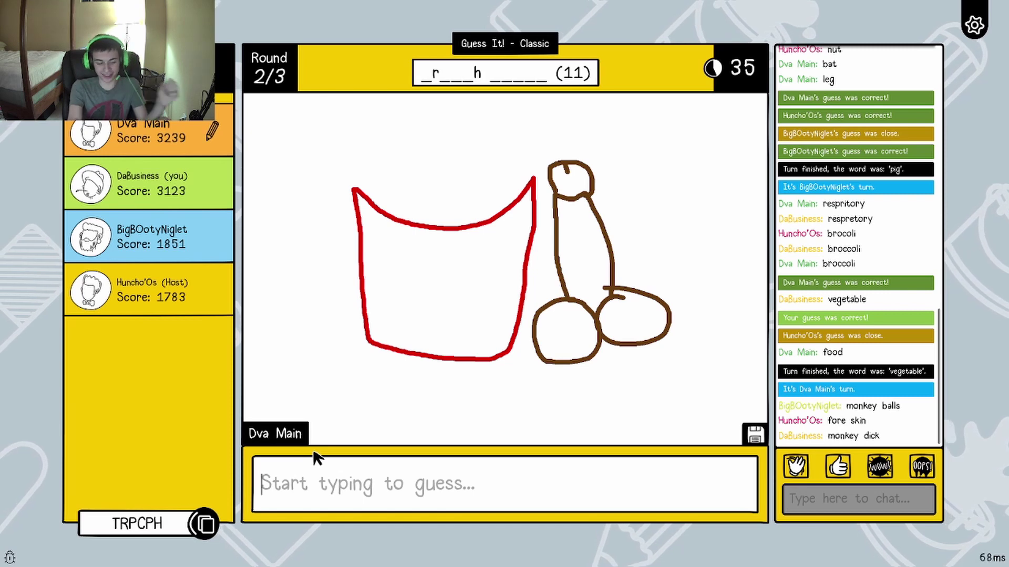
pyautogui.write('crunh')
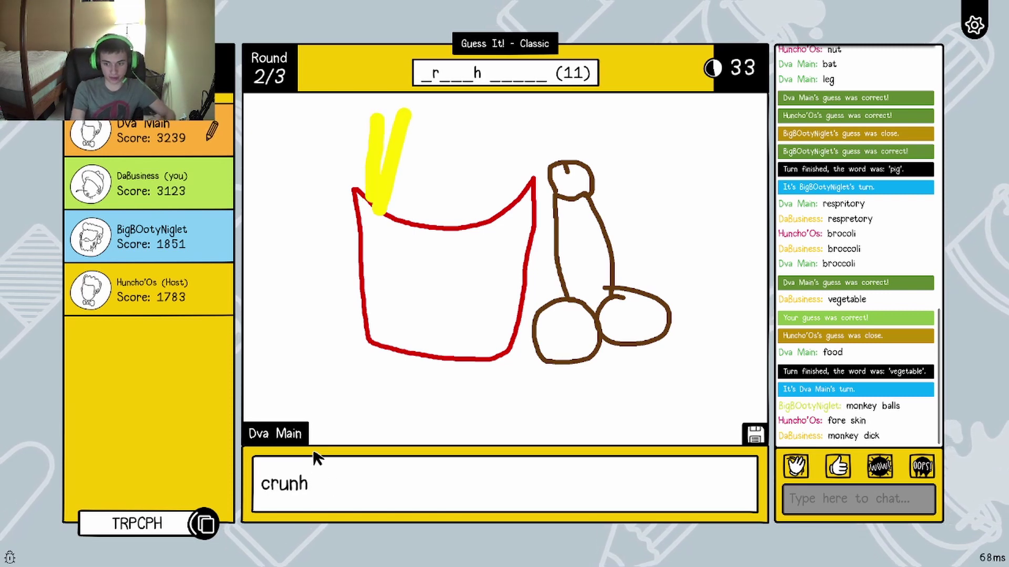
pyautogui.press('BackSpace')
pyautogui.press('BackSpace')
pyautogui.write('mh')
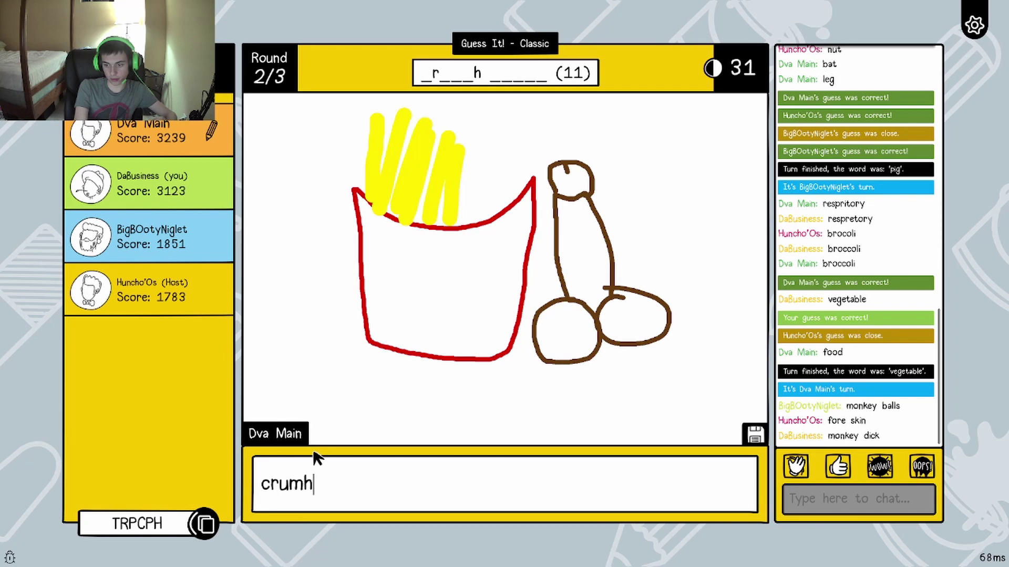
pyautogui.press('BackSpace')
pyautogui.press('BackSpace')
pyautogui.press('BackSpace')
pyautogui.press('BackSpace')
pyautogui.press('BackSpace')
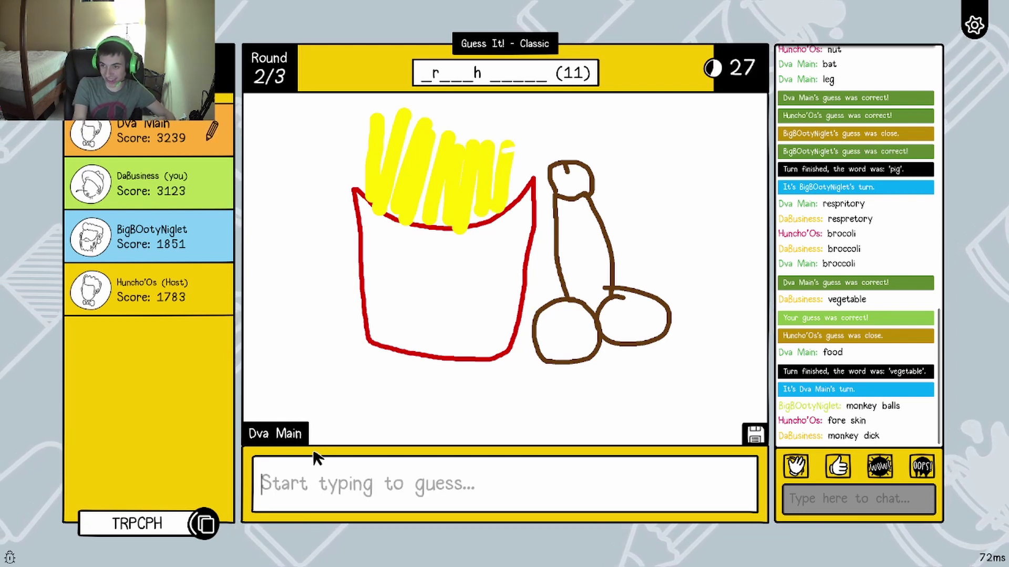
pyautogui.write('fr')
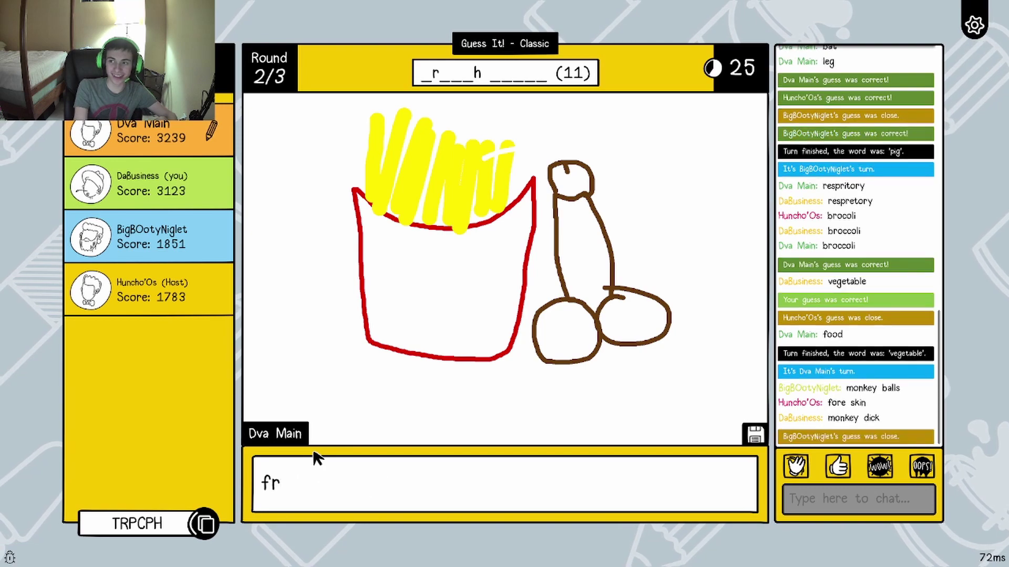
pyautogui.write('ench fries')
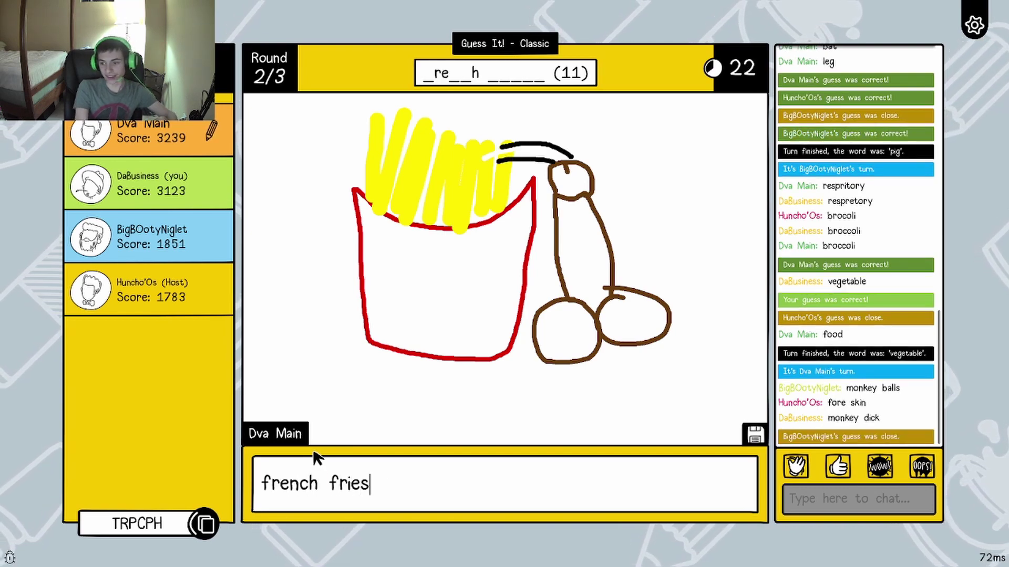
pyautogui.press('Return')
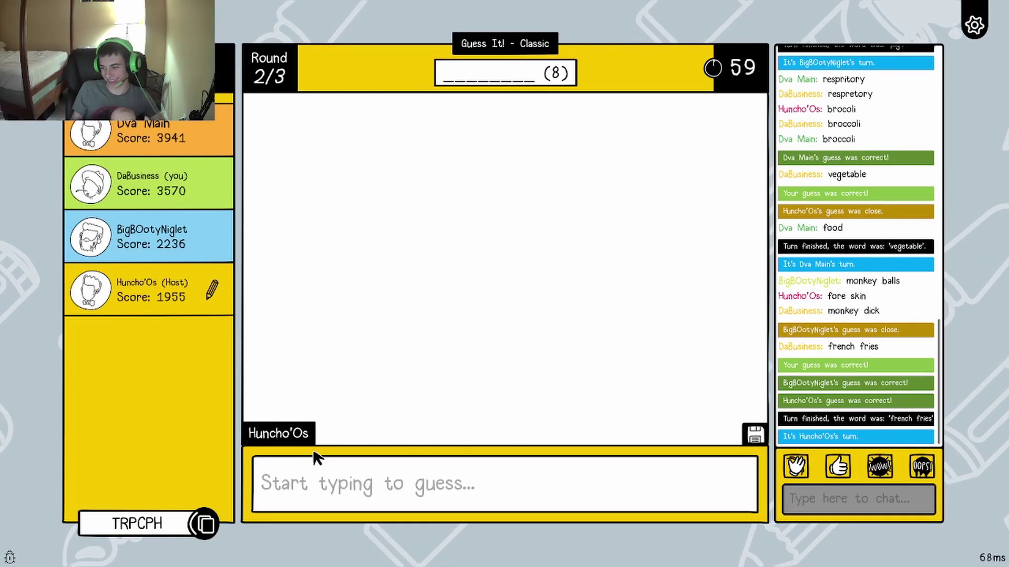
# Post several Wow! reactions to the chat
pyautogui.click(348, 503)
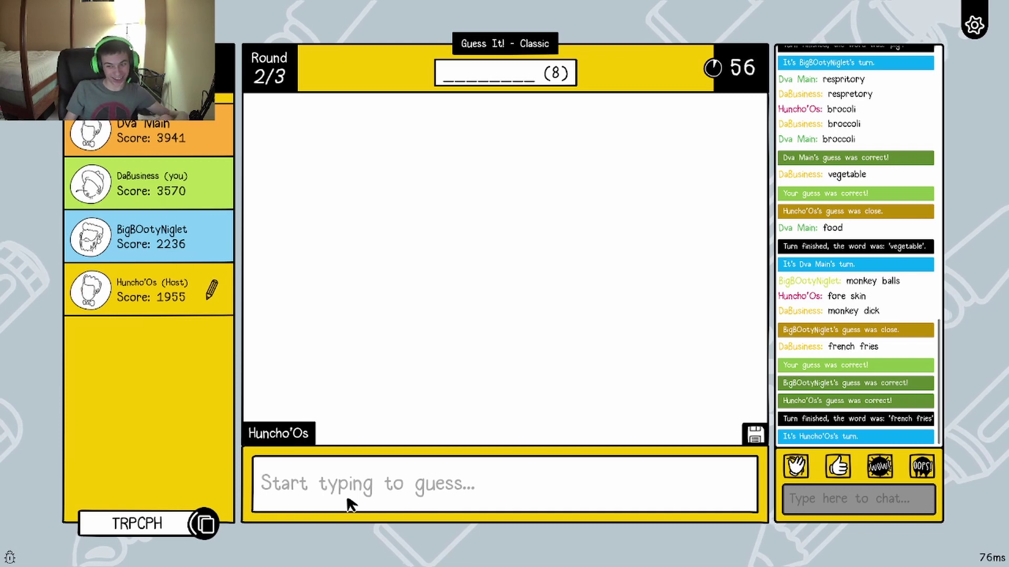
pyautogui.click(880, 468)
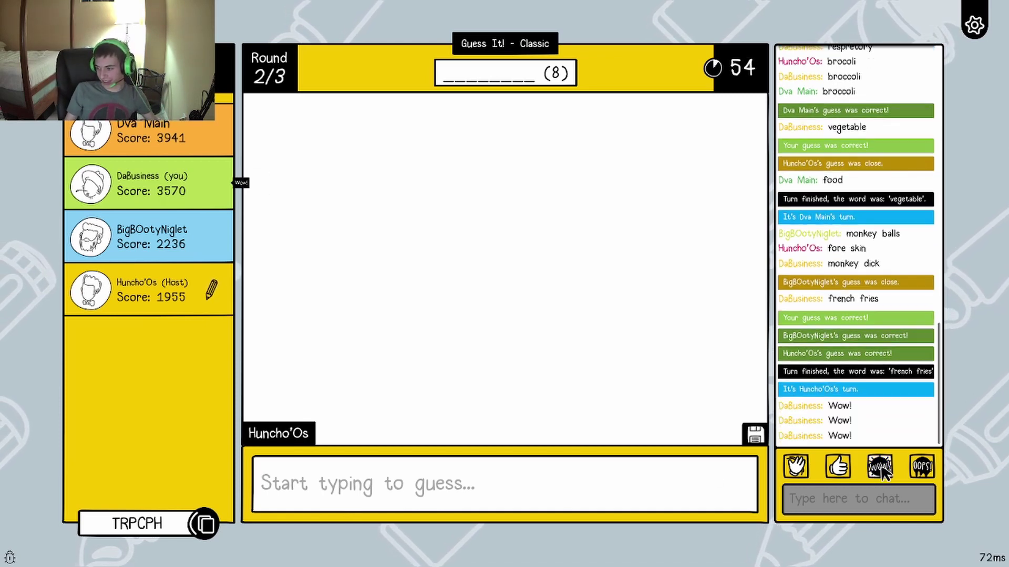
pyautogui.click(879, 468)
pyautogui.click(880, 468)
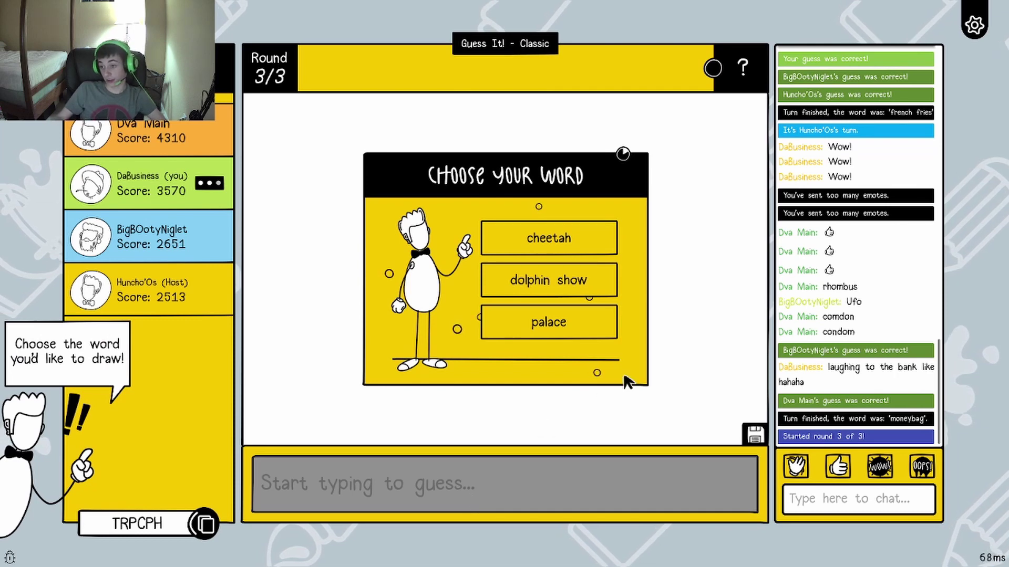
# Choose 'palace', outline a castle on the canvas and fill it grey
pyautogui.click(606, 340)
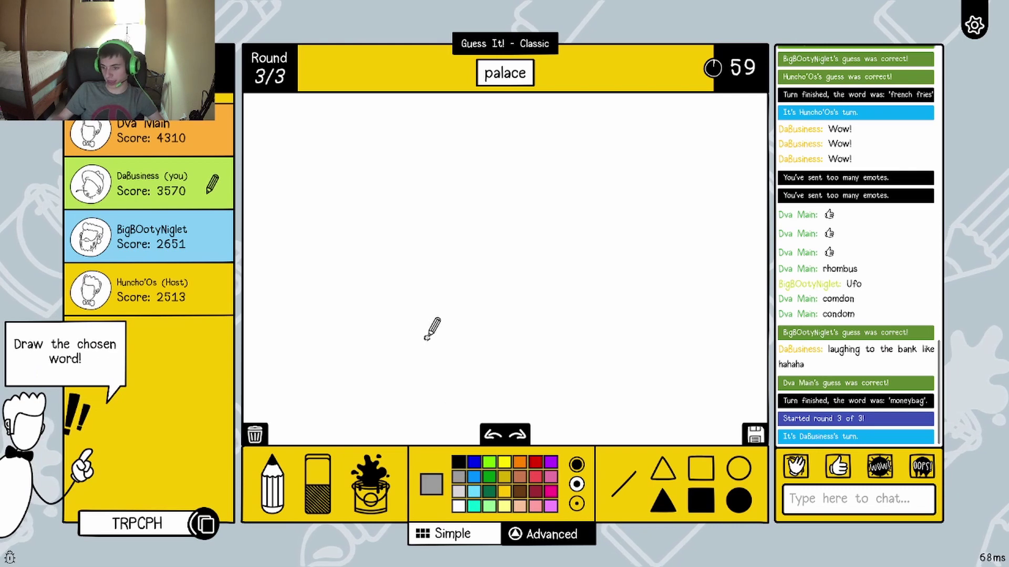
pyautogui.moveTo(377, 426)
pyautogui.mouseDown()
pyautogui.moveTo(513, 169)
pyautogui.moveTo(527, 191)
pyautogui.moveTo(581, 187)
pyautogui.moveTo(614, 201)
pyautogui.moveTo(596, 227)
pyautogui.moveTo(580, 294)
pyautogui.moveTo(637, 230)
pyautogui.moveTo(627, 214)
pyautogui.moveTo(666, 207)
pyautogui.moveTo(729, 247)
pyautogui.moveTo(725, 421)
pyautogui.moveTo(387, 422)
pyautogui.mouseUp()
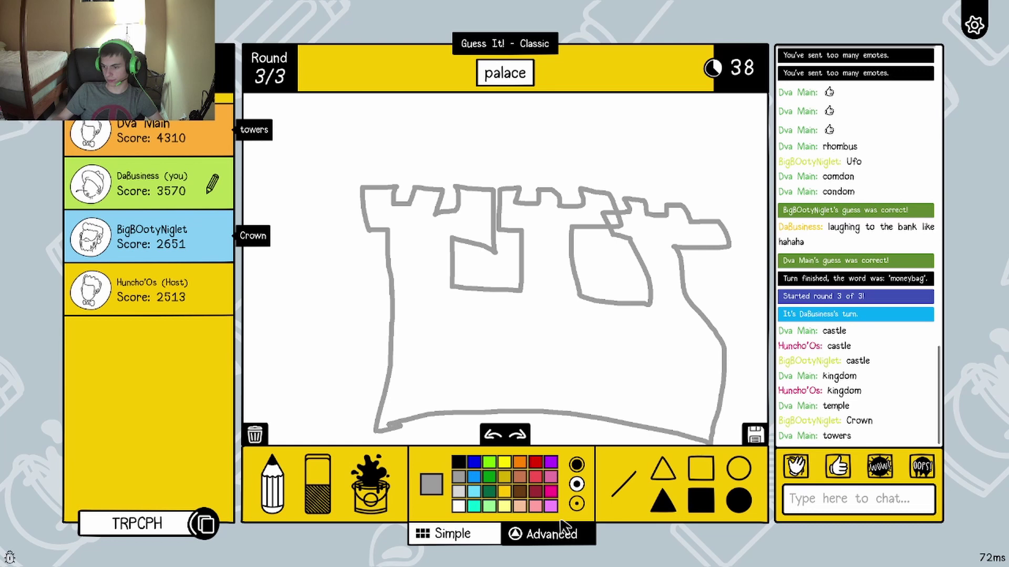
pyautogui.click(387, 497)
pyautogui.click(458, 322)
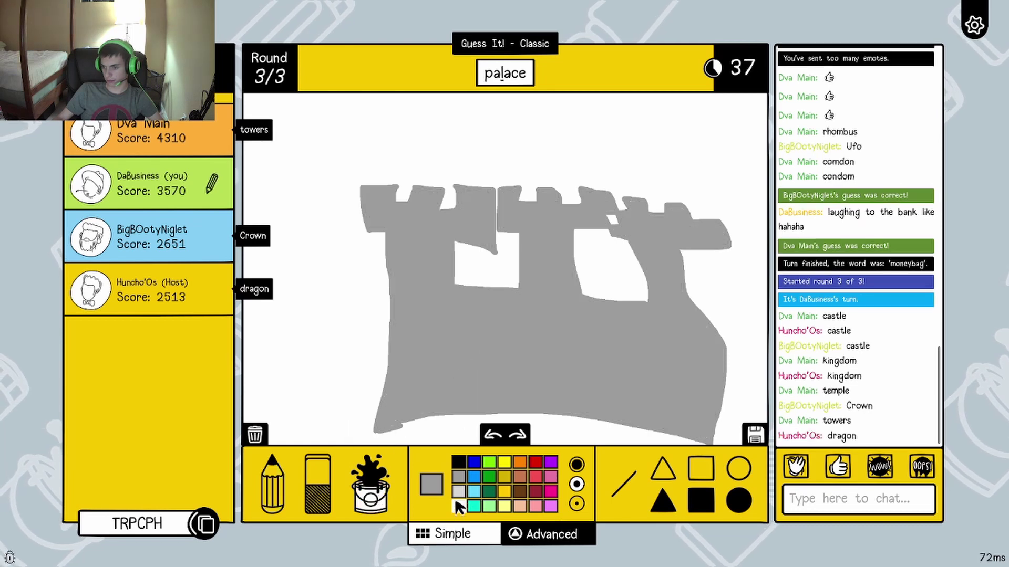
pyautogui.click(458, 462)
pyautogui.click(275, 485)
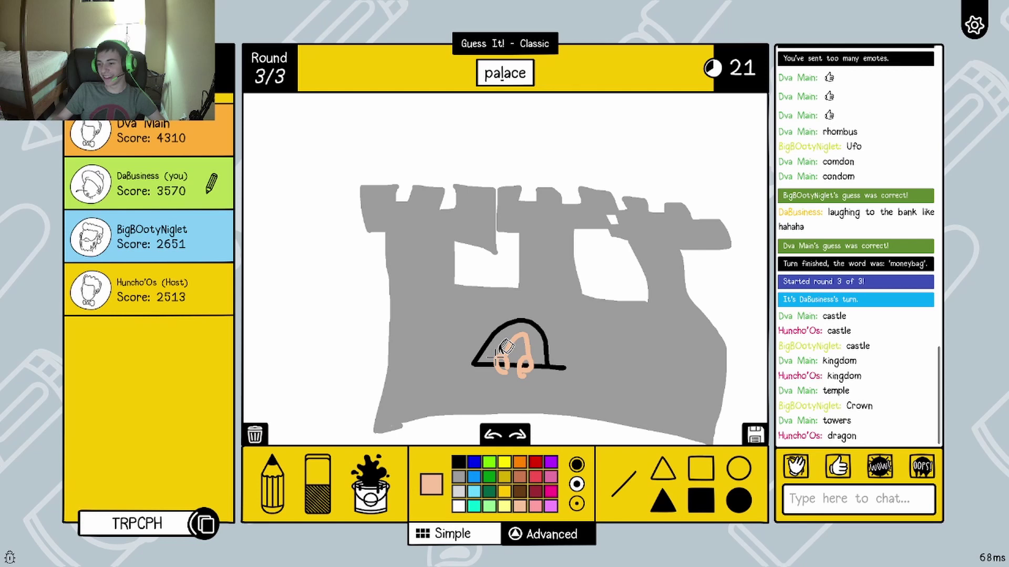
# Write peach letter hints P, l and c above the castle
pyautogui.click(272, 482)
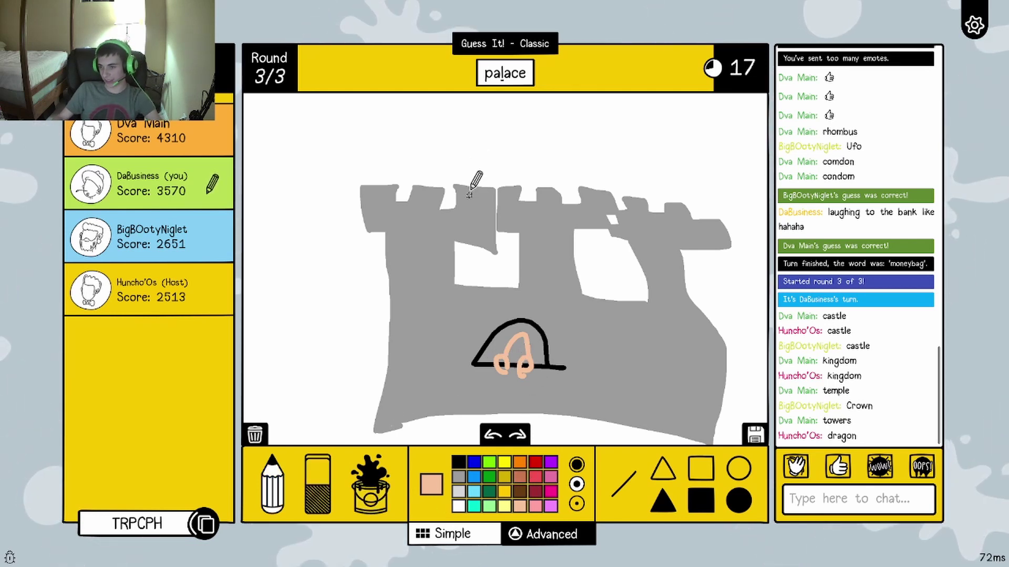
pyautogui.moveTo(371, 181); pyautogui.dragTo(335, 129)
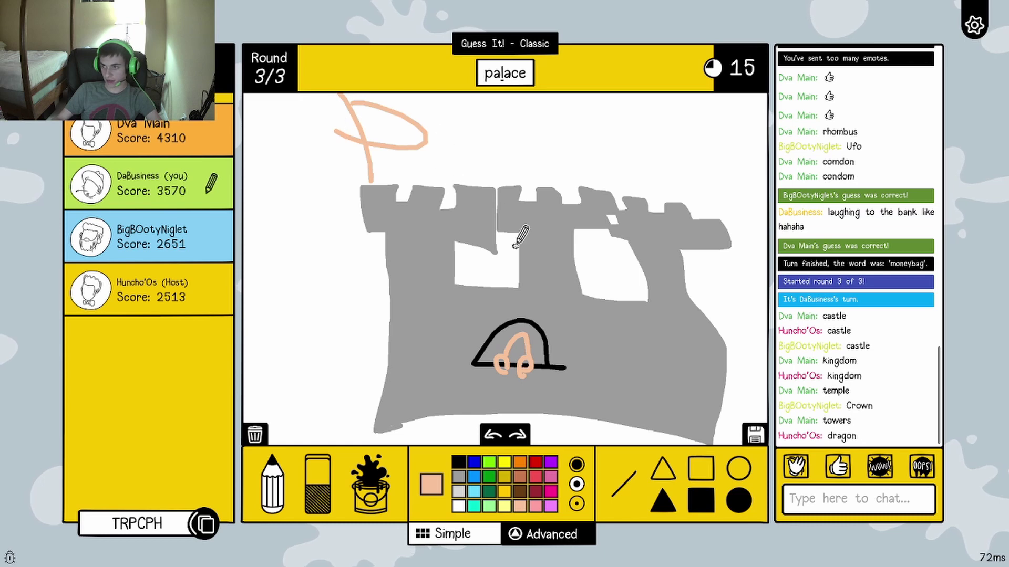
pyautogui.moveTo(637, 152)
pyautogui.mouseDown()
pyautogui.moveTo(669, 150)
pyautogui.moveTo(685, 214)
pyautogui.mouseUp()
pyautogui.moveTo(495, 99); pyautogui.dragTo(497, 174)
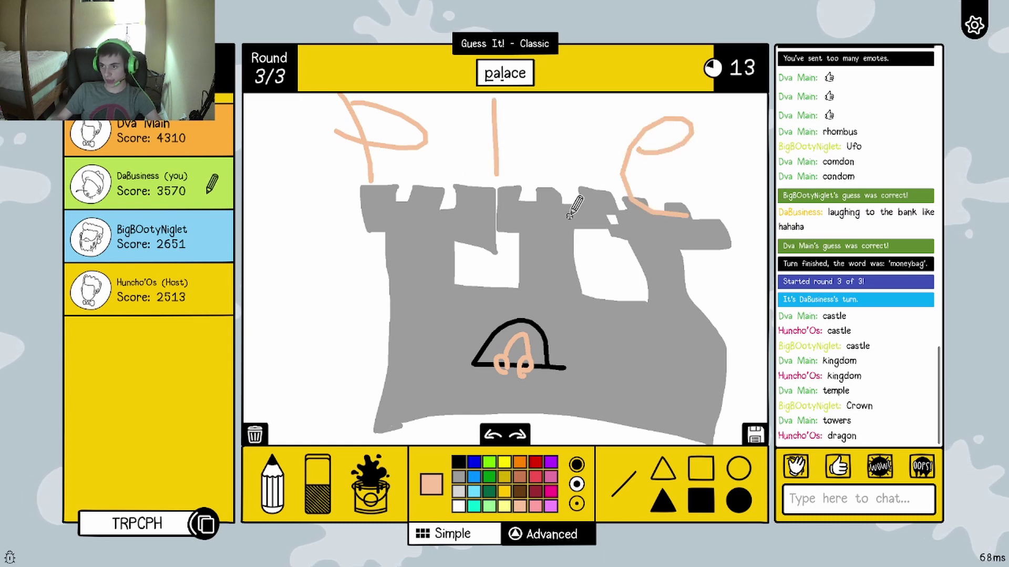
pyautogui.moveTo(613, 121)
pyautogui.mouseDown()
pyautogui.moveTo(566, 157)
pyautogui.moveTo(640, 197)
pyautogui.mouseUp()
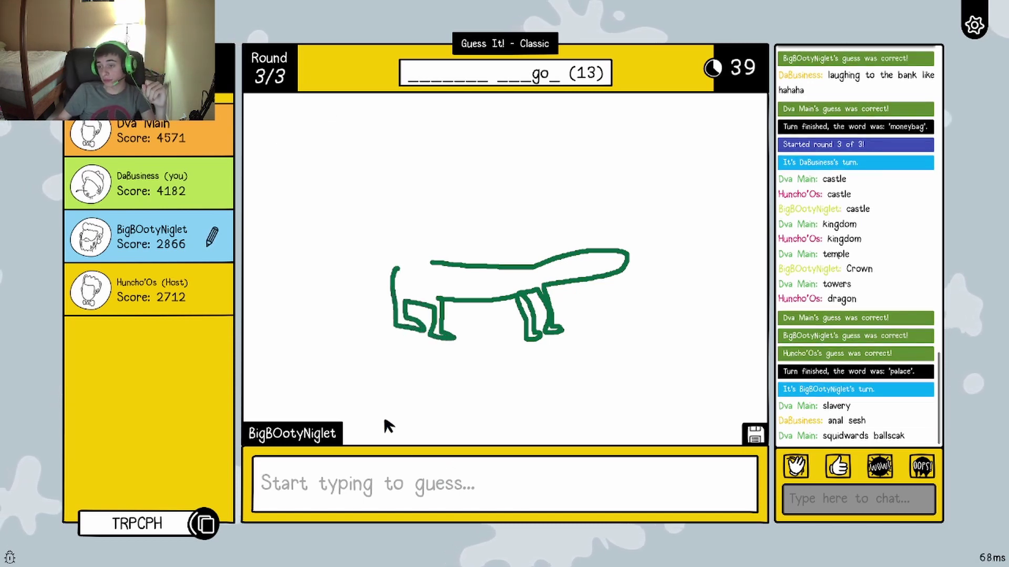
pyautogui.write('be')
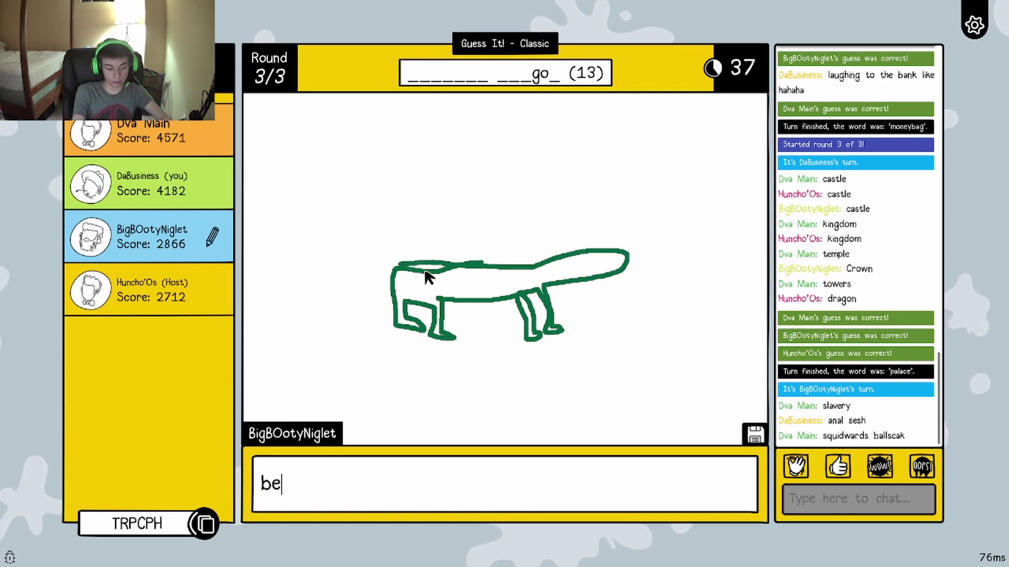
pyautogui.write('arded drag')
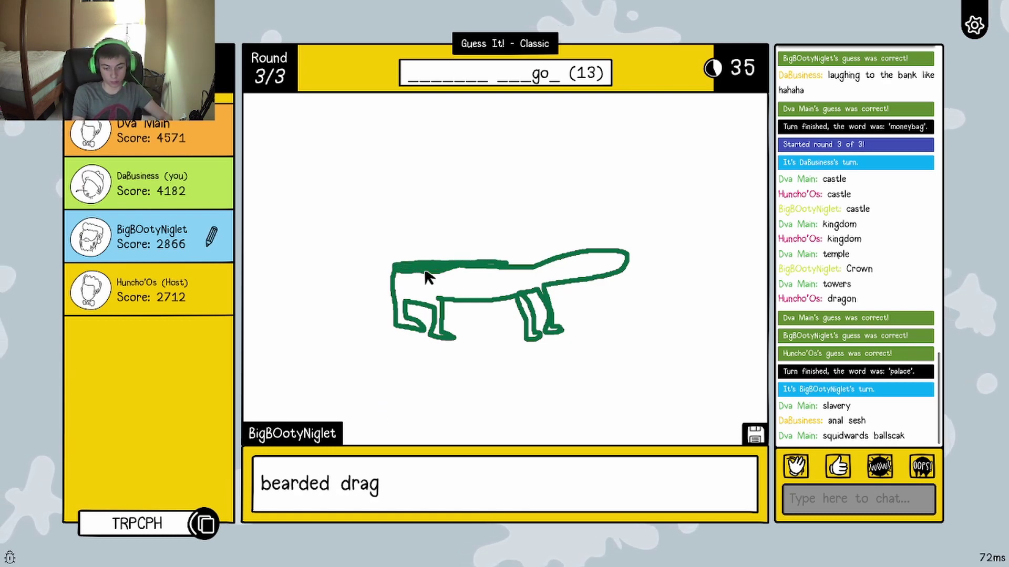
pyautogui.write('on')
# Submit 'bearded dragon' as the guess for the green four-legged creature
pyautogui.press('Return')
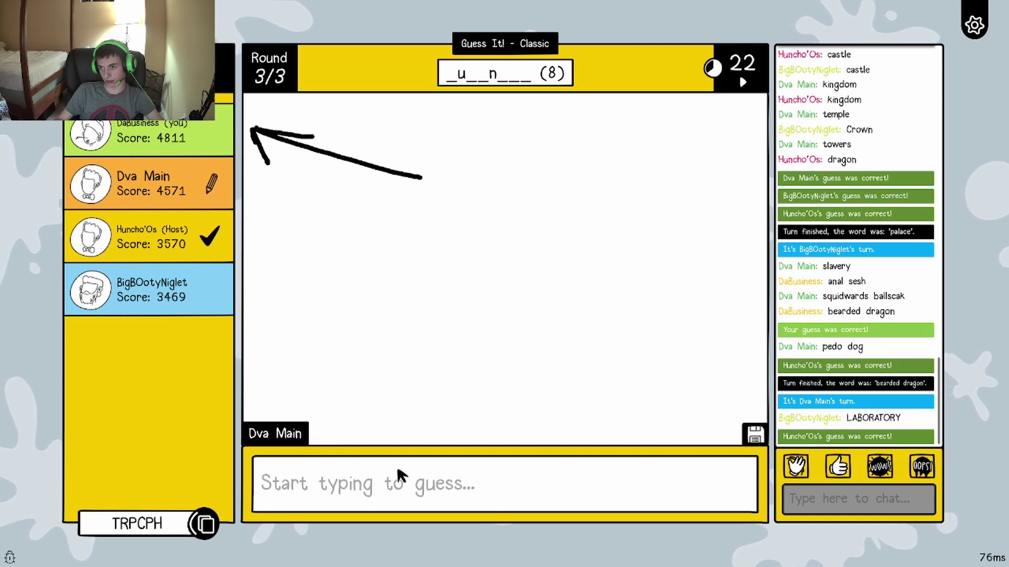
pyautogui.write('busi')
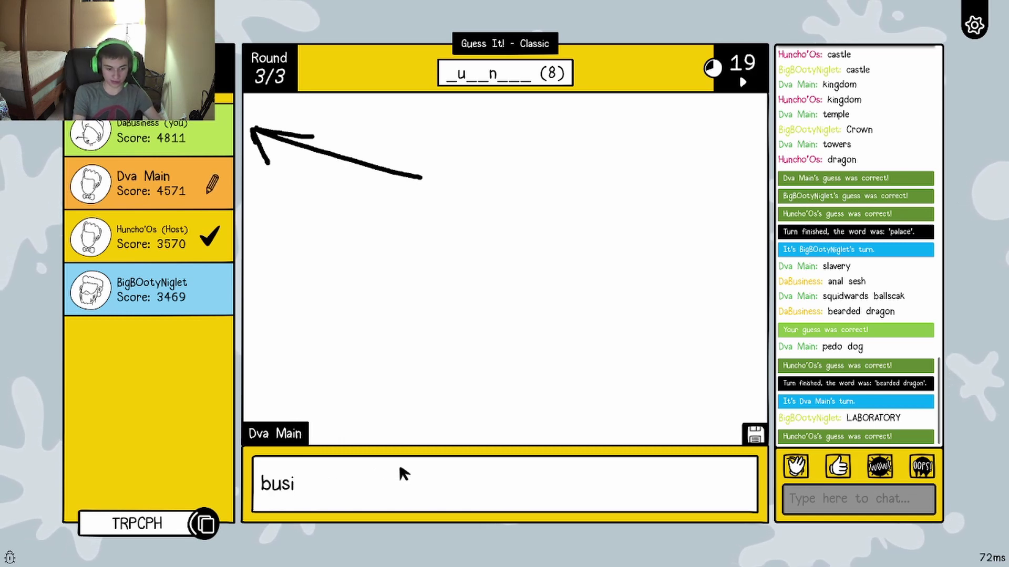
pyautogui.write('s')
# Submit 'business' as the guess for Dva Main's arrow drawing
pyautogui.press('Return')
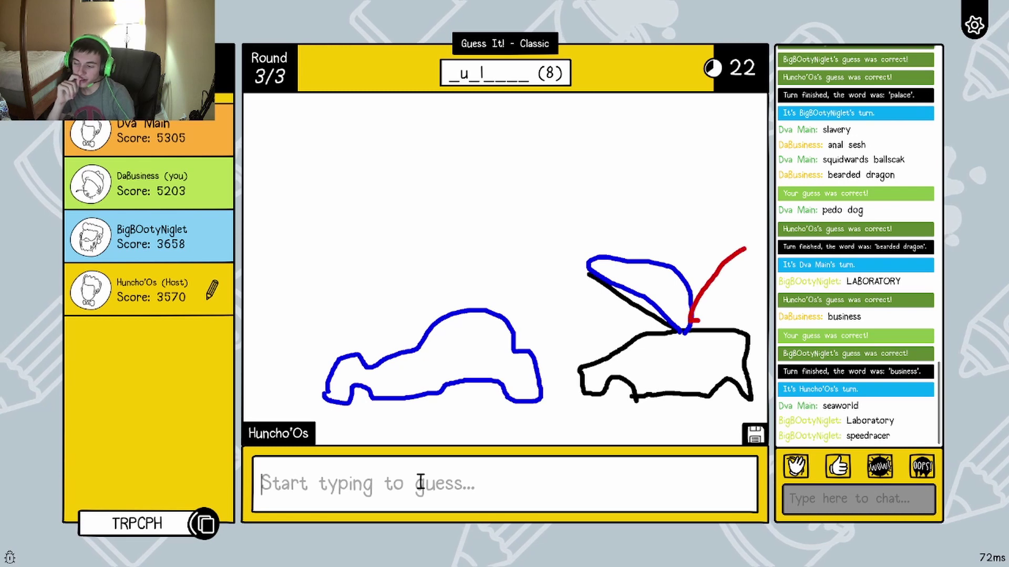
# Start a guess for Huncho'Os's car drawing as the final turn ends
pyautogui.click(420, 483)
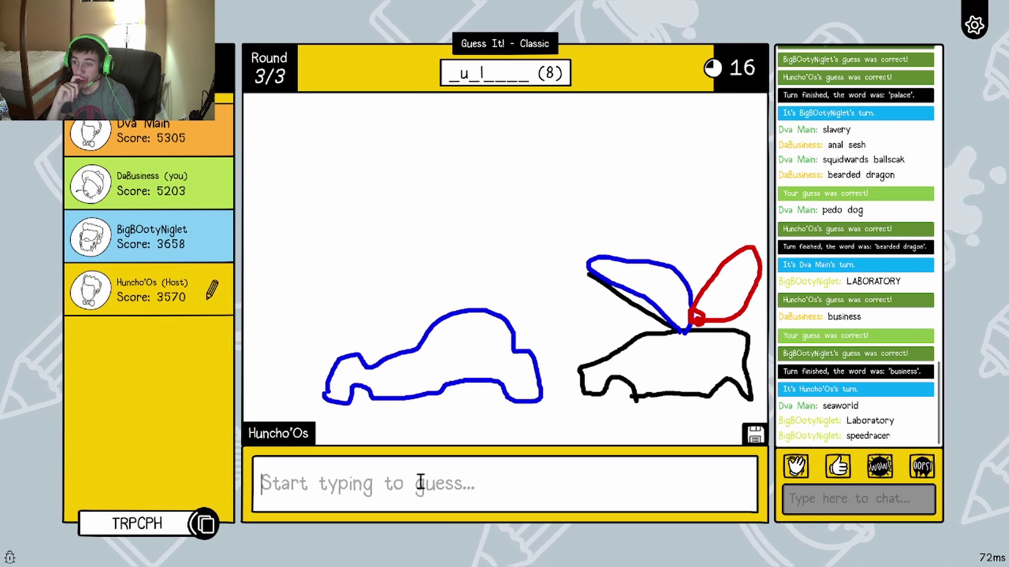
pyautogui.write('pullve')
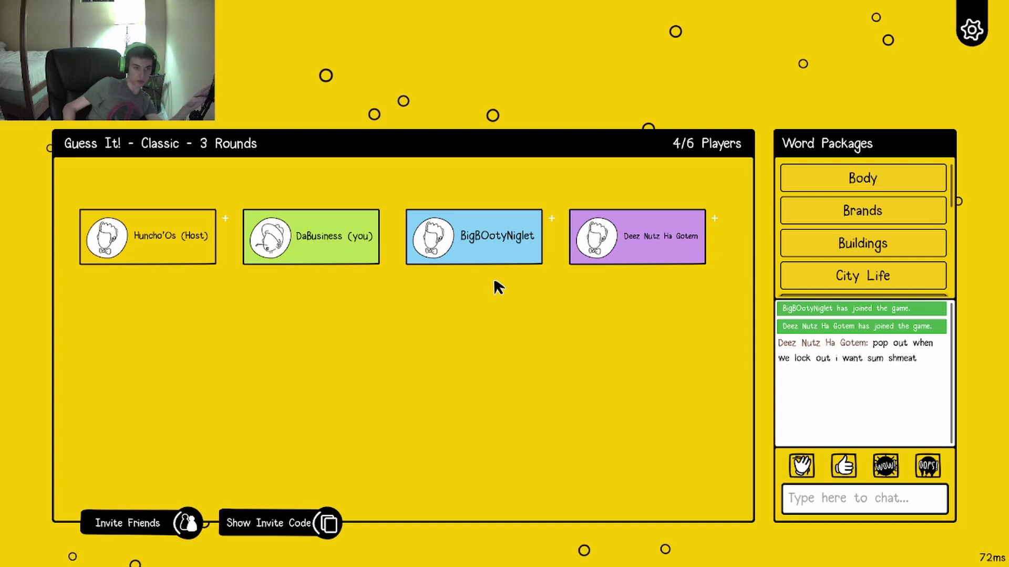
# Start a lobby chat reply and post a thumbs-up emote
pyautogui.click(824, 504)
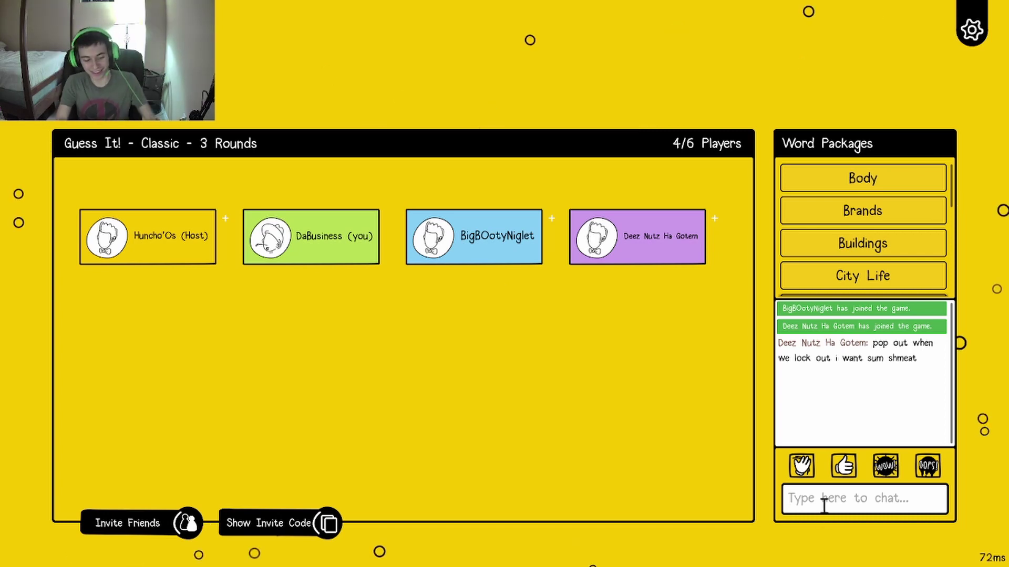
pyautogui.write('sch')
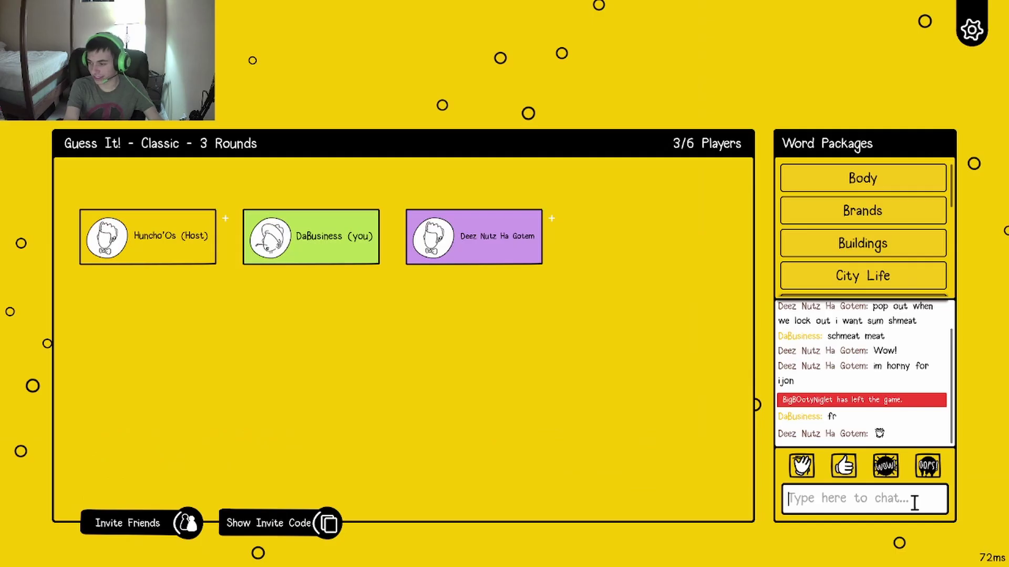
pyautogui.click(843, 467)
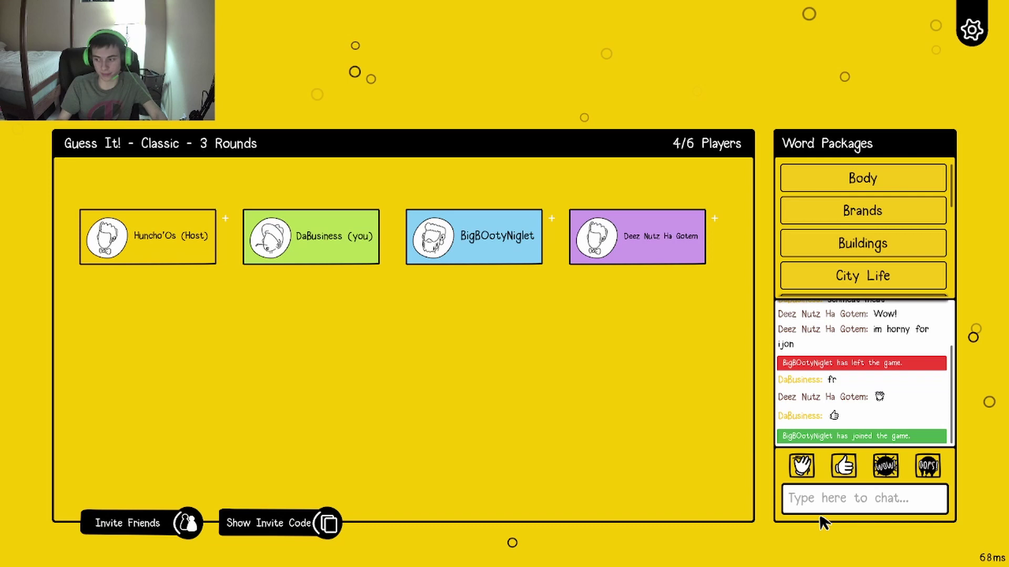
# Begin writing 'BusiDaness' in the lobby chat input
pyautogui.click(815, 498)
pyautogui.write('Bu')
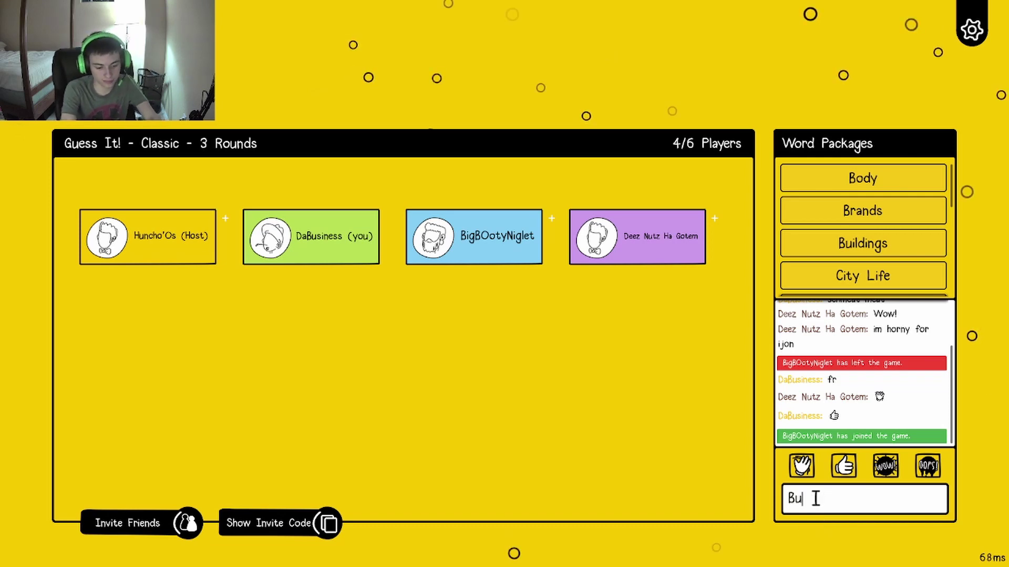
pyautogui.write('siD')
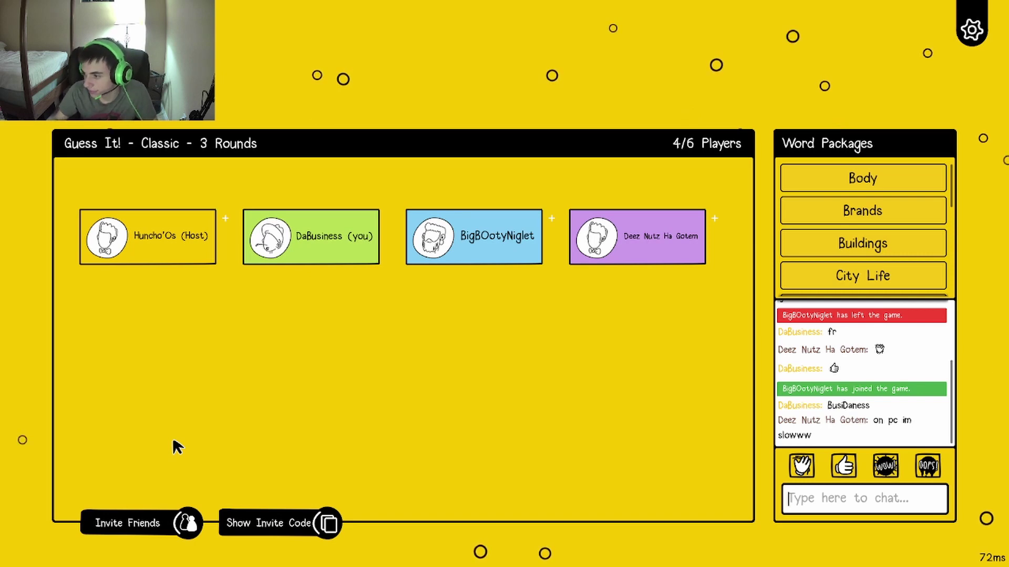
pyautogui.write('nigtro')
# Send two lobby chat messages while Dva Main joins and the game loads
pyautogui.press('Return')
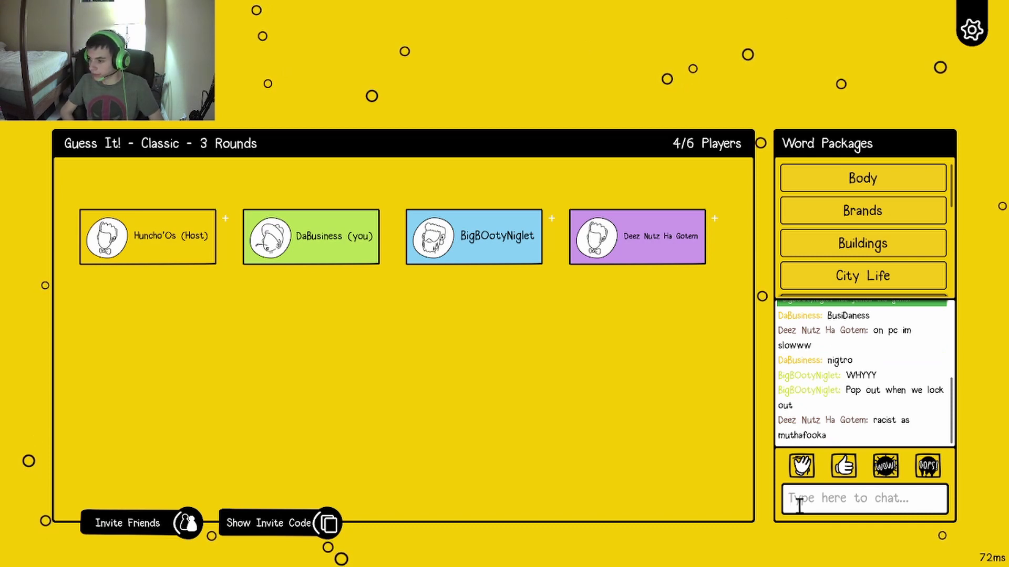
pyautogui.write('eaTING ASS')
pyautogui.press('Return')
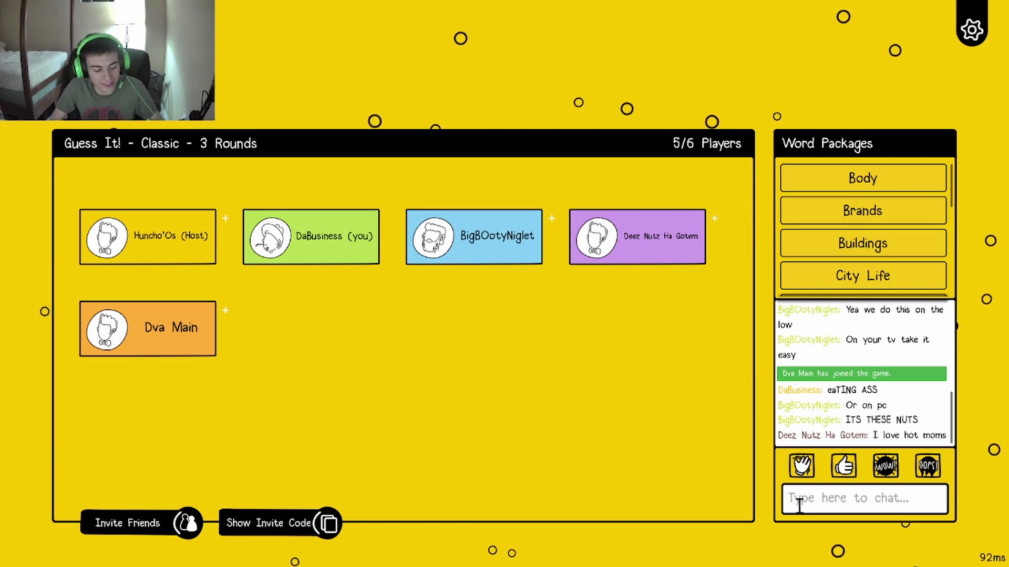
pyautogui.write('Same')
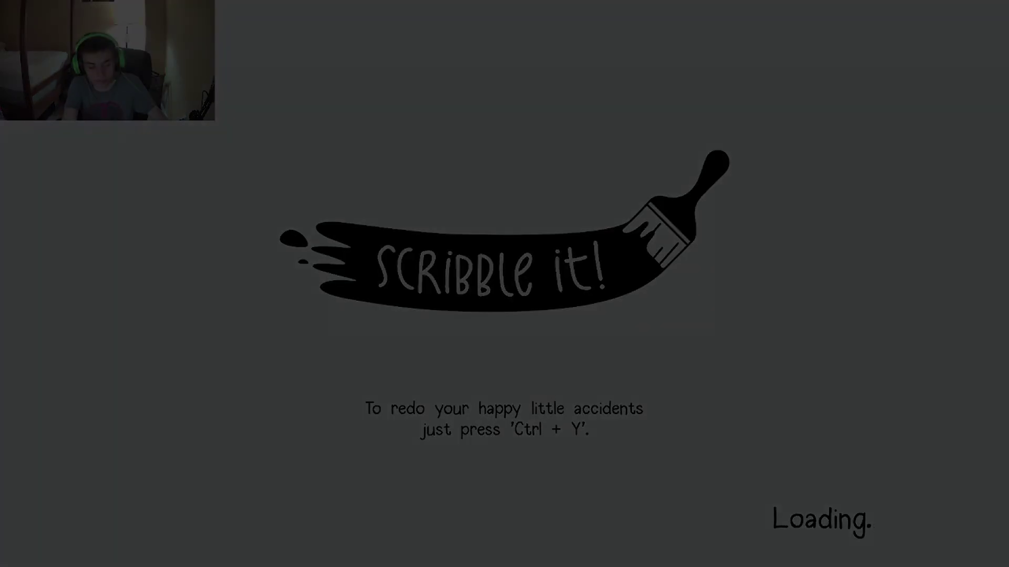